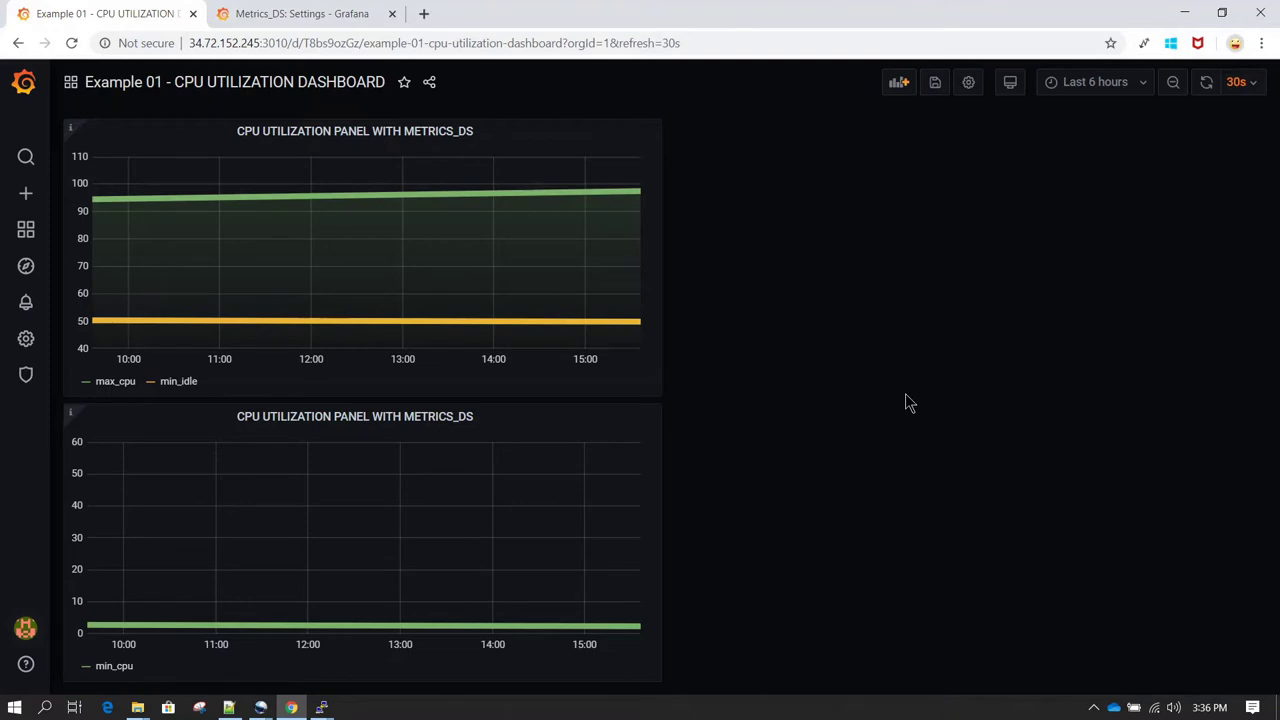
Step: Switch from the taskbar to the PuTTY MySQL terminal showing rows from the metrics table
click(326, 708)
click(412, 647)
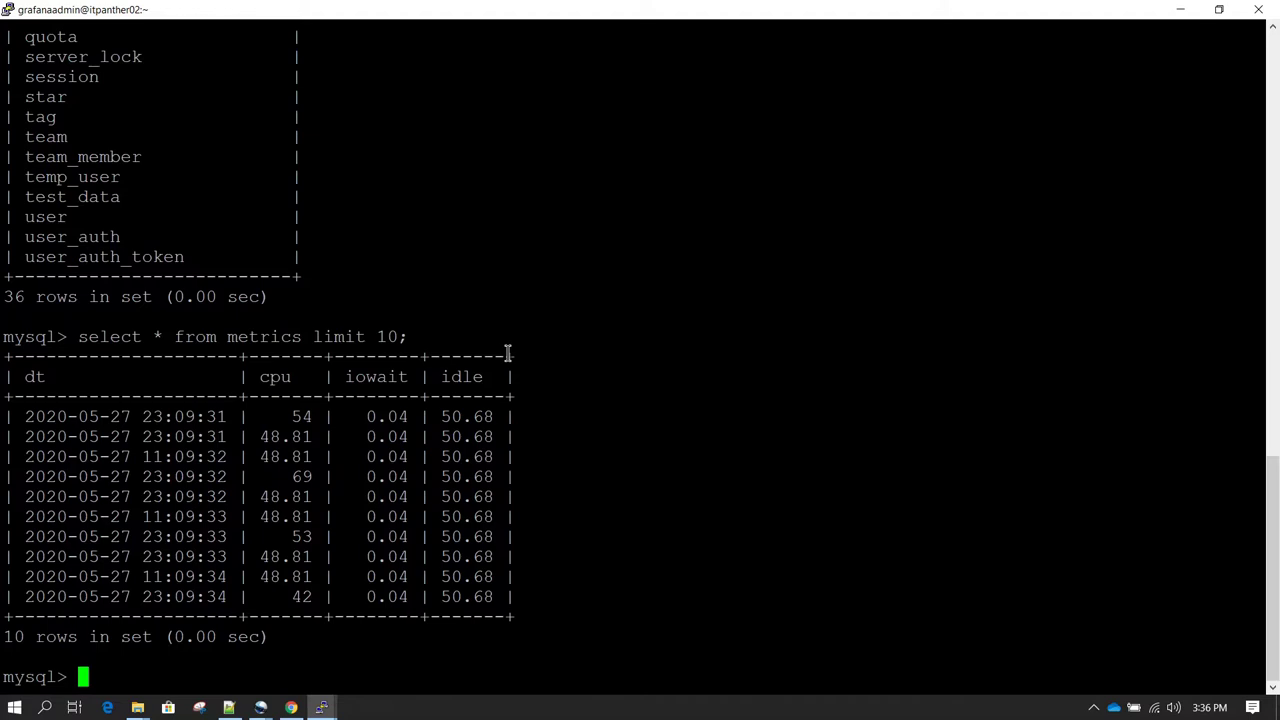
Step: Run select dt, max(cpu) from metrics group by dt limit 10; and select the query text
text(select dt)
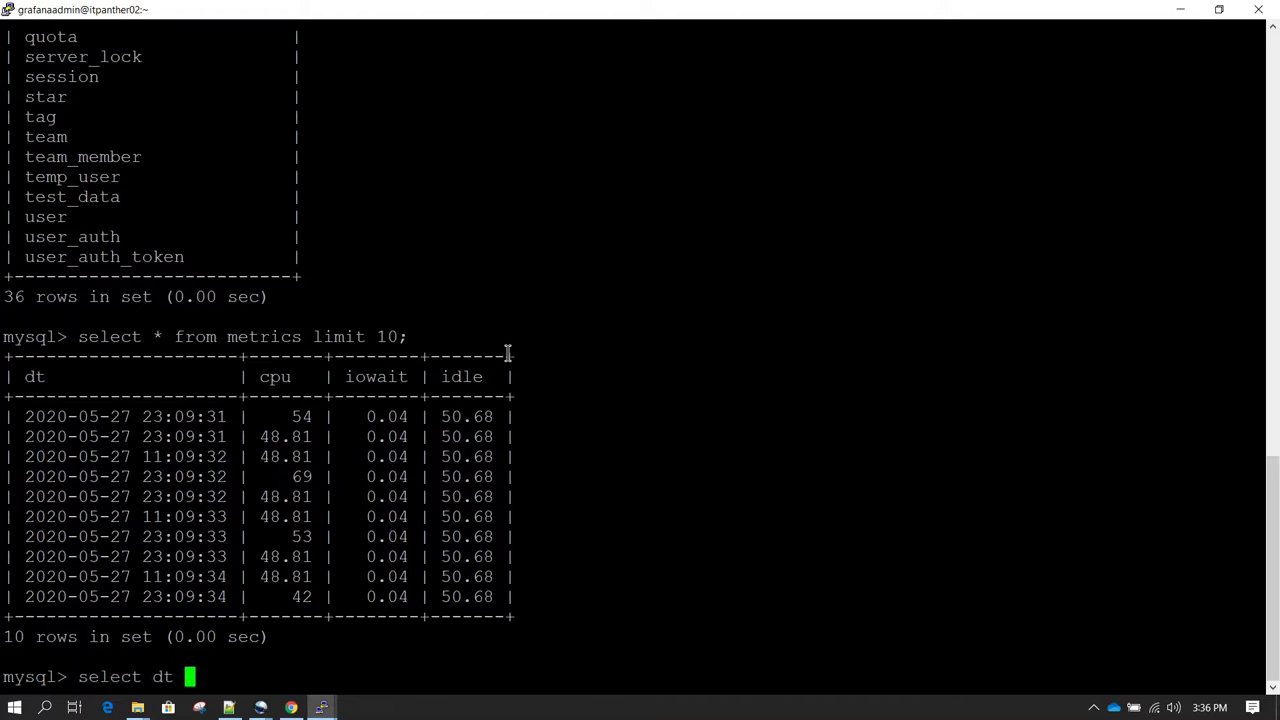
key(BackSpace)
text(, max(cpu))
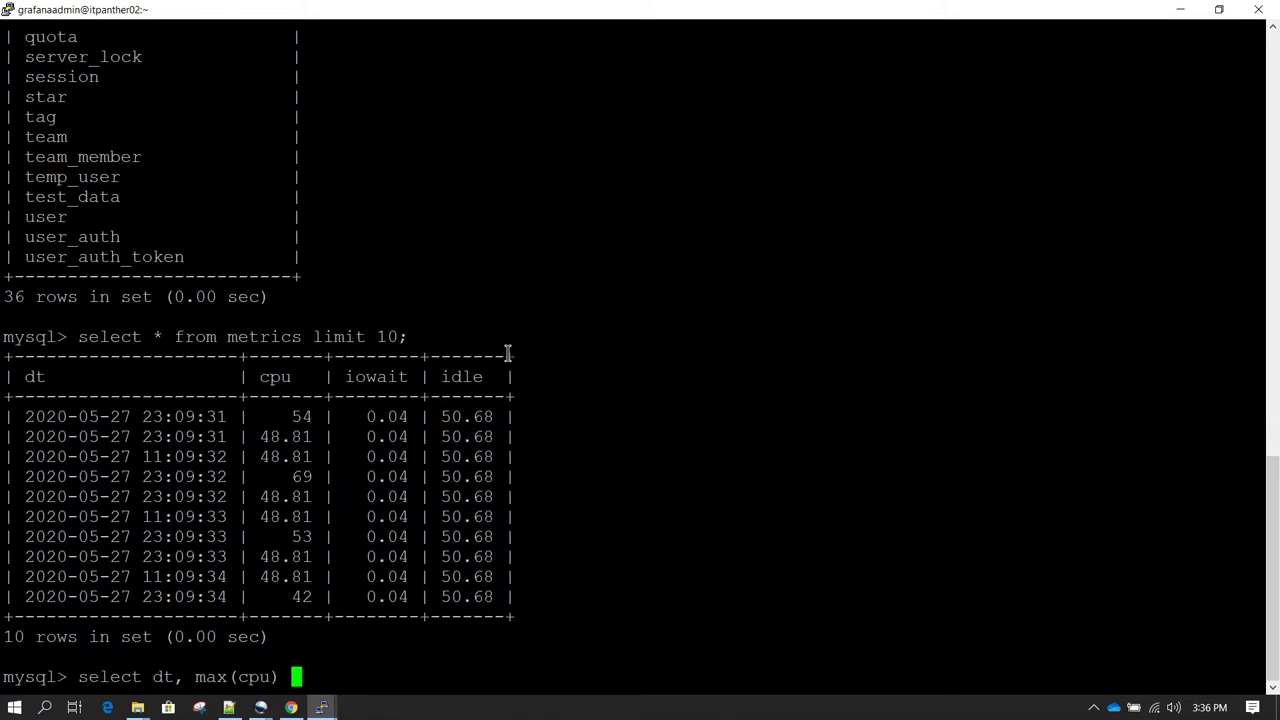
text( from metrics)
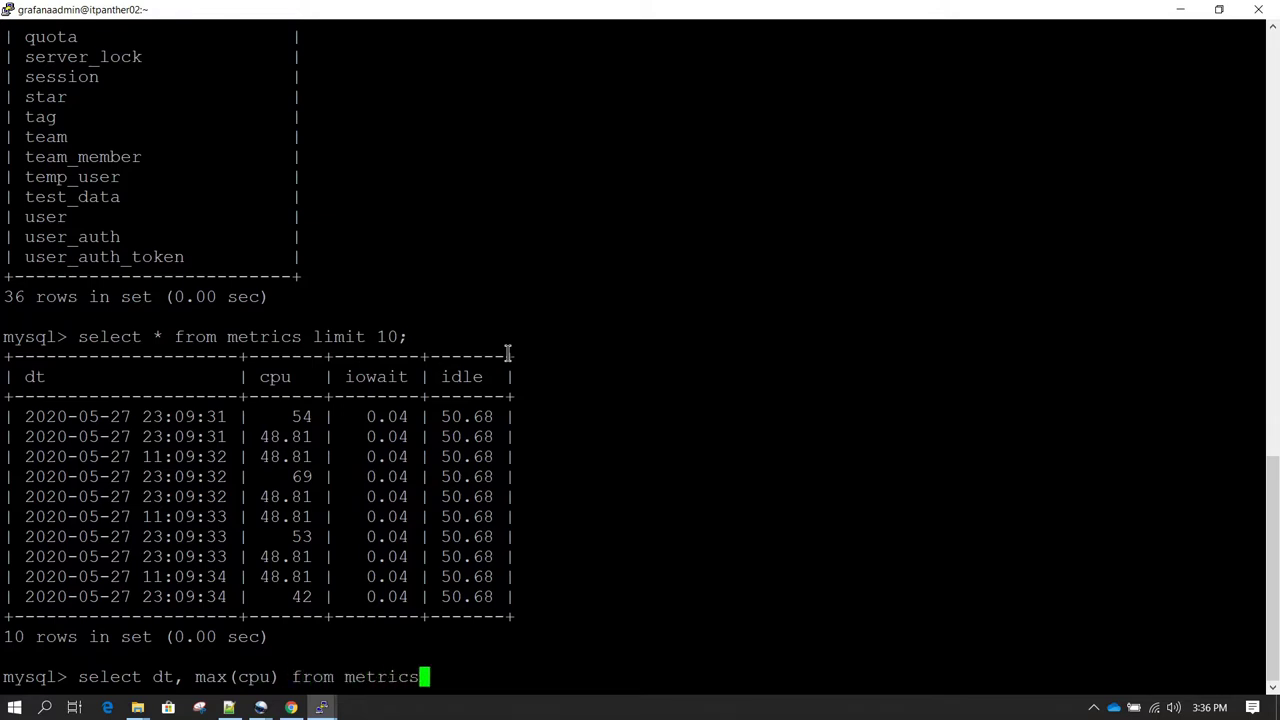
text( group by )
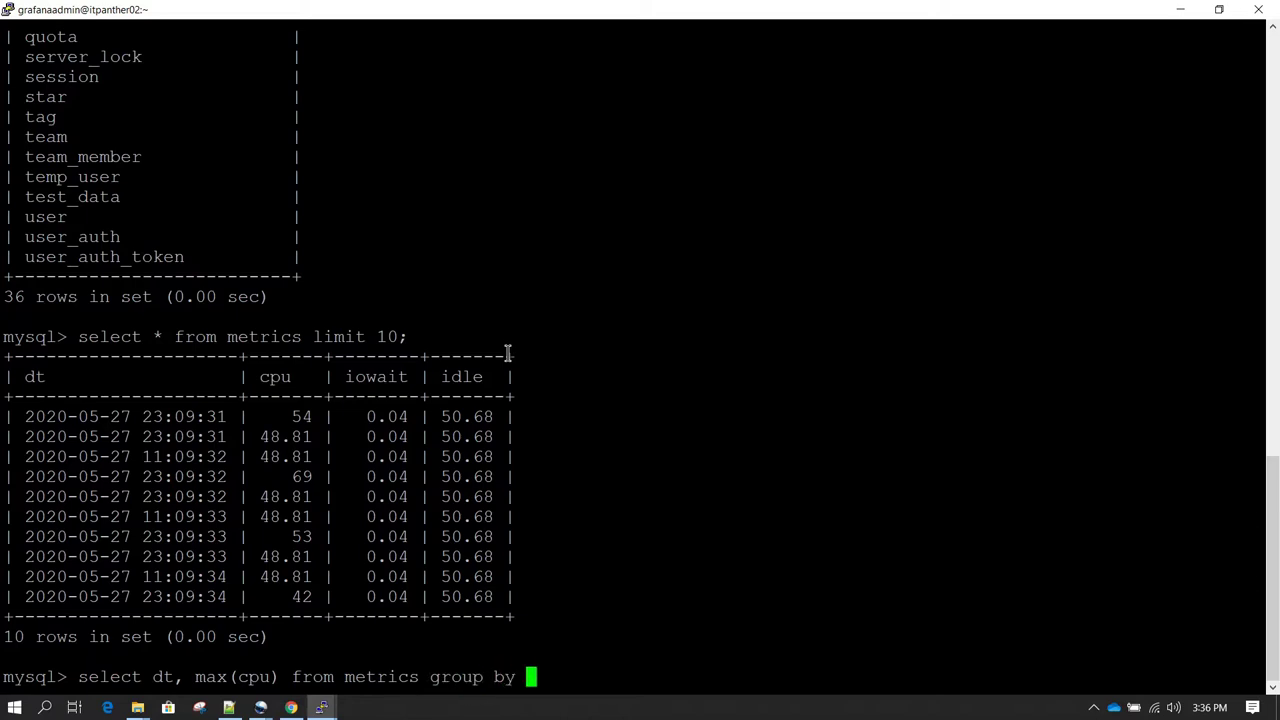
text(dt;)
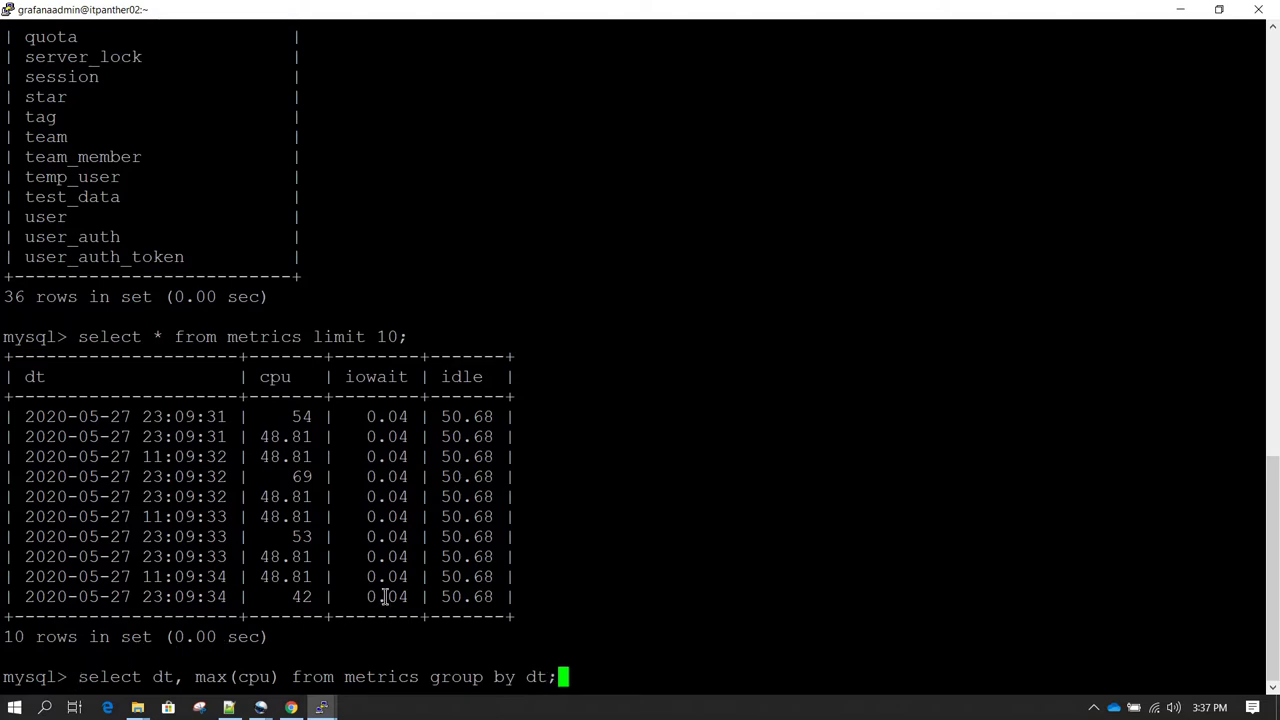
key(BackSpace)
text(limit 10;)
key(Return)
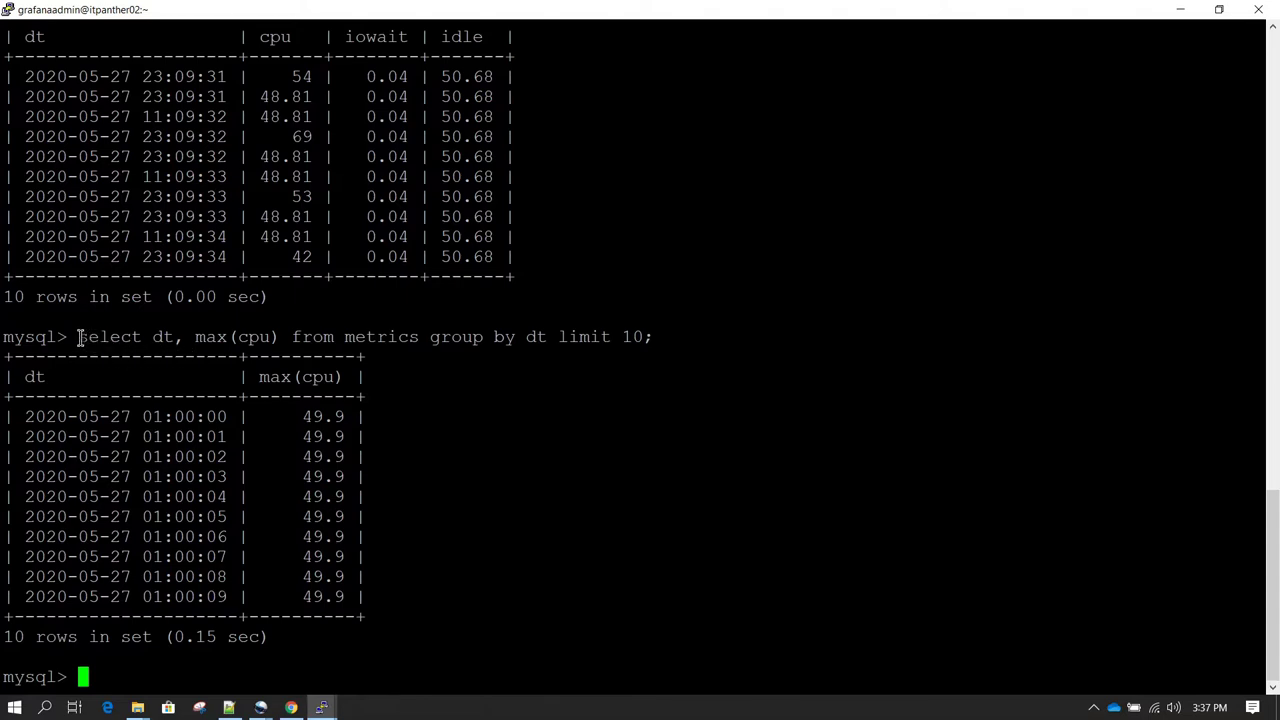
drag(82, 337, 546, 337)
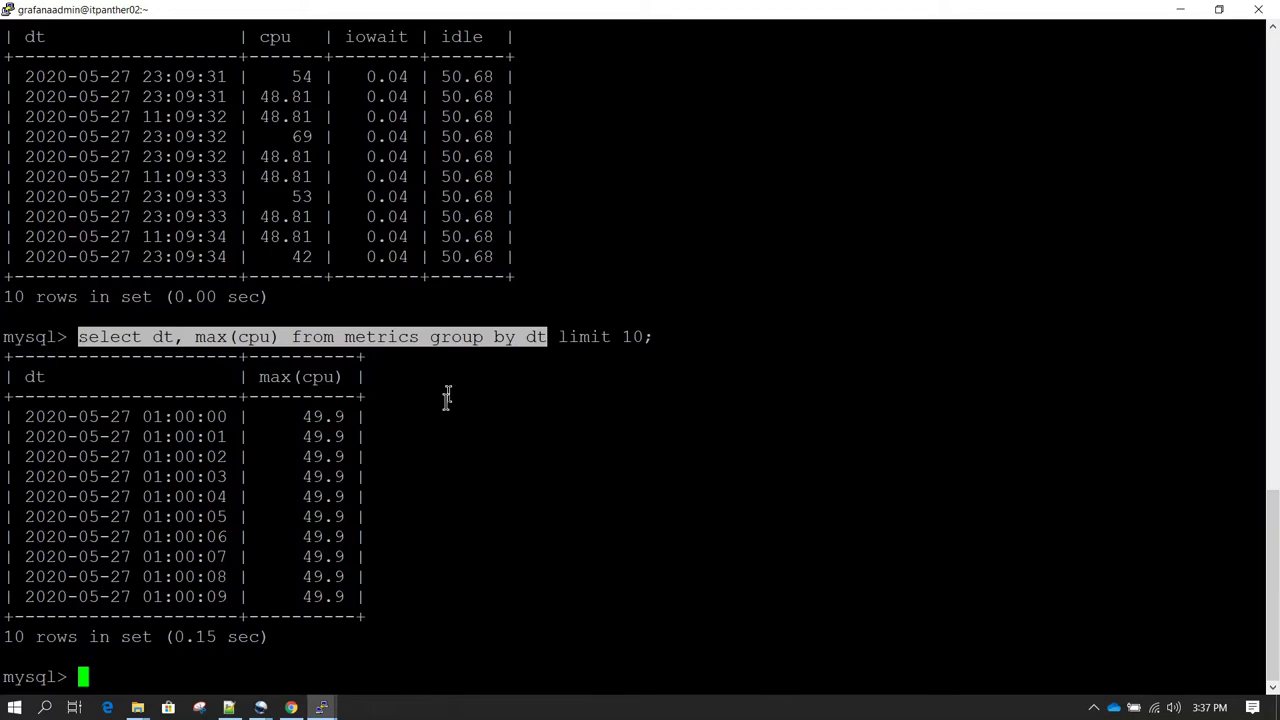
Step: Duplicate the min_cpu panel through More > Duplicate and open the copy for editing
click(292, 708)
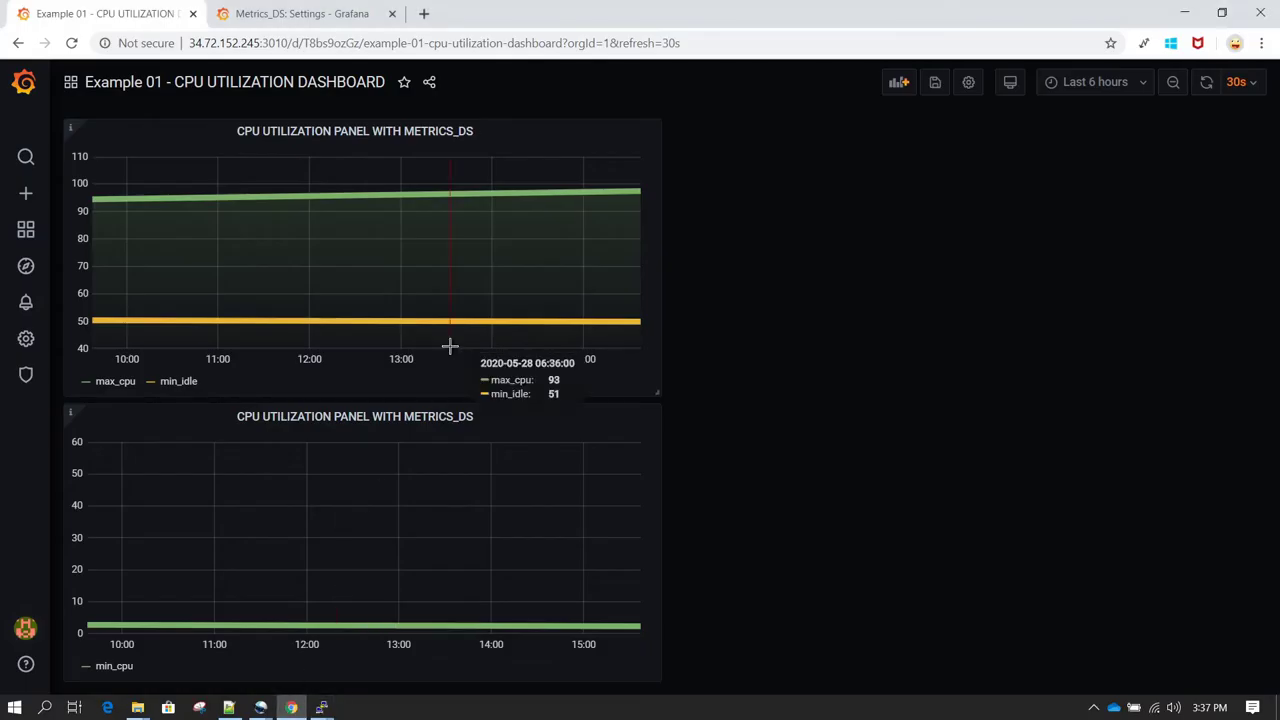
click(482, 419)
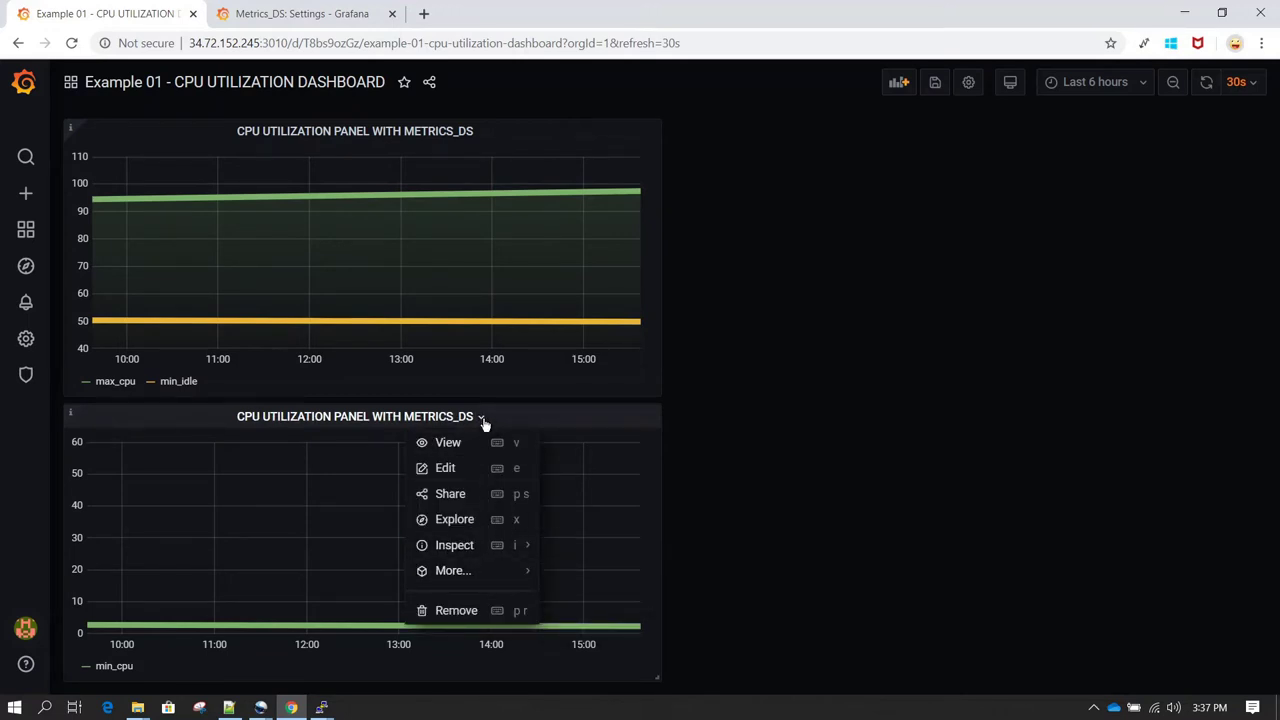
mouse_move(491, 569)
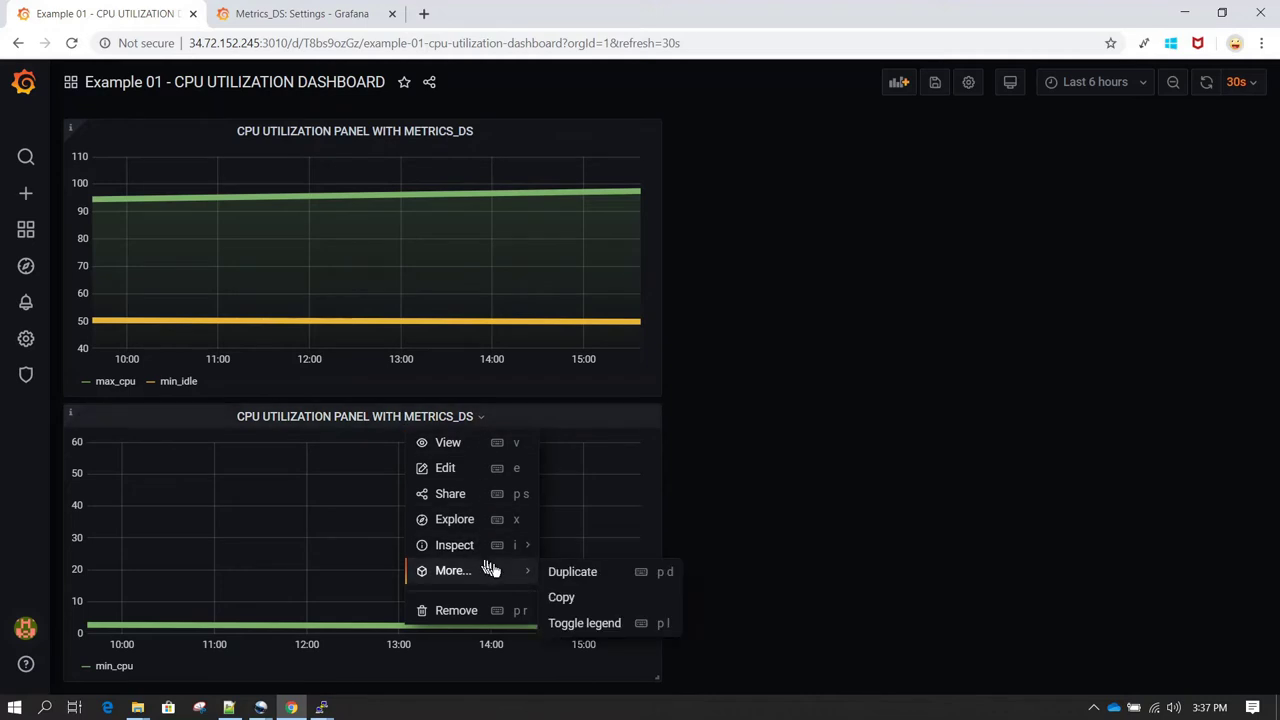
click(612, 575)
click(1086, 135)
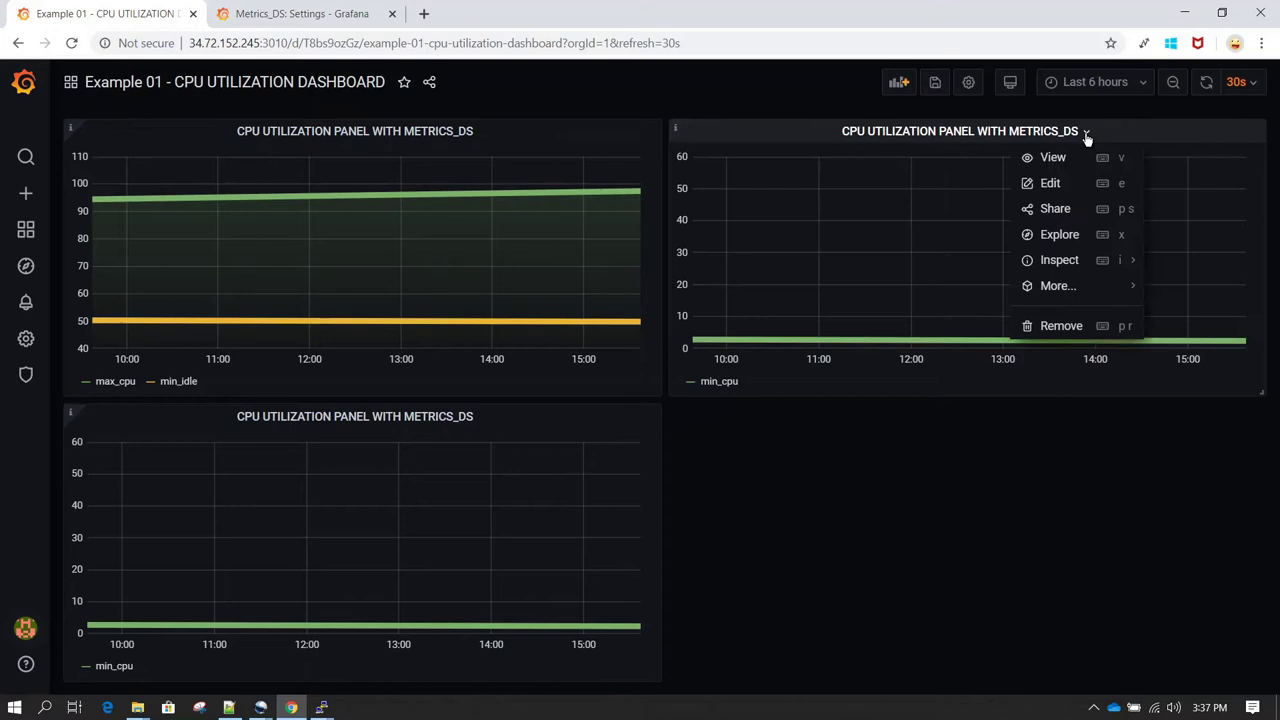
click(1051, 185)
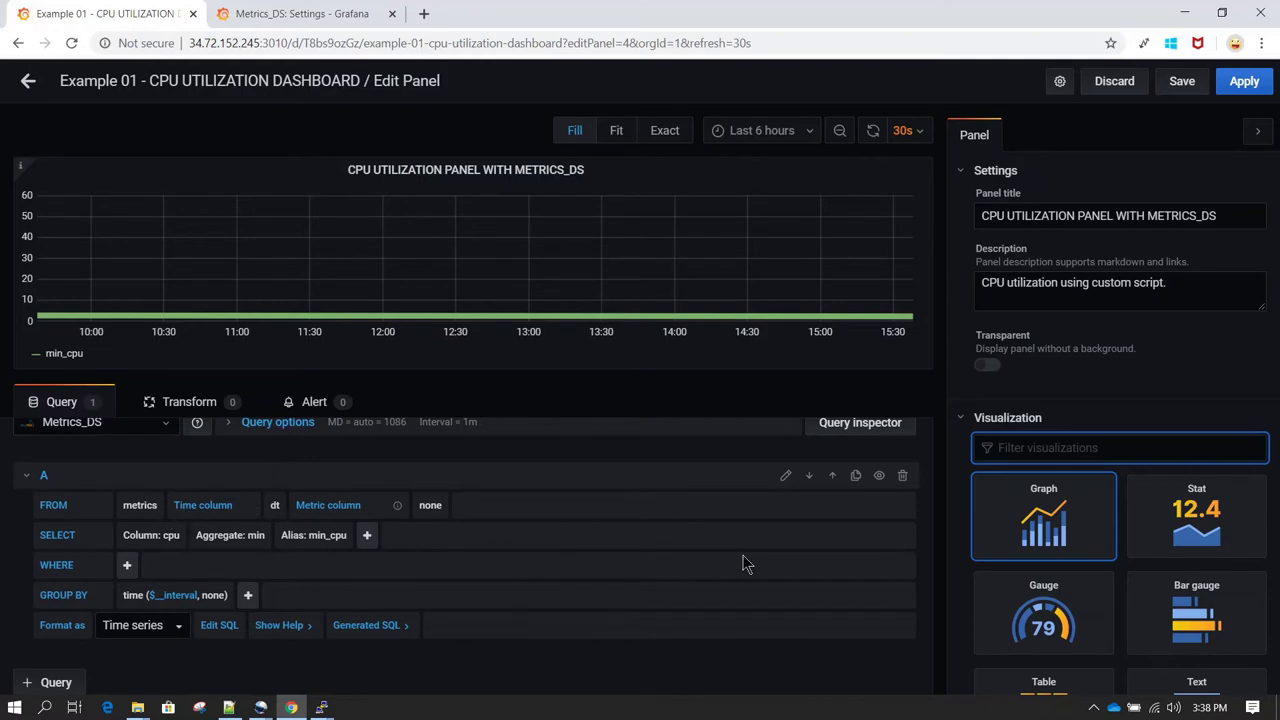
Step: Delete query A, add a new query and switch it to raw SQL text mode
scroll(842, 550, up, 1)
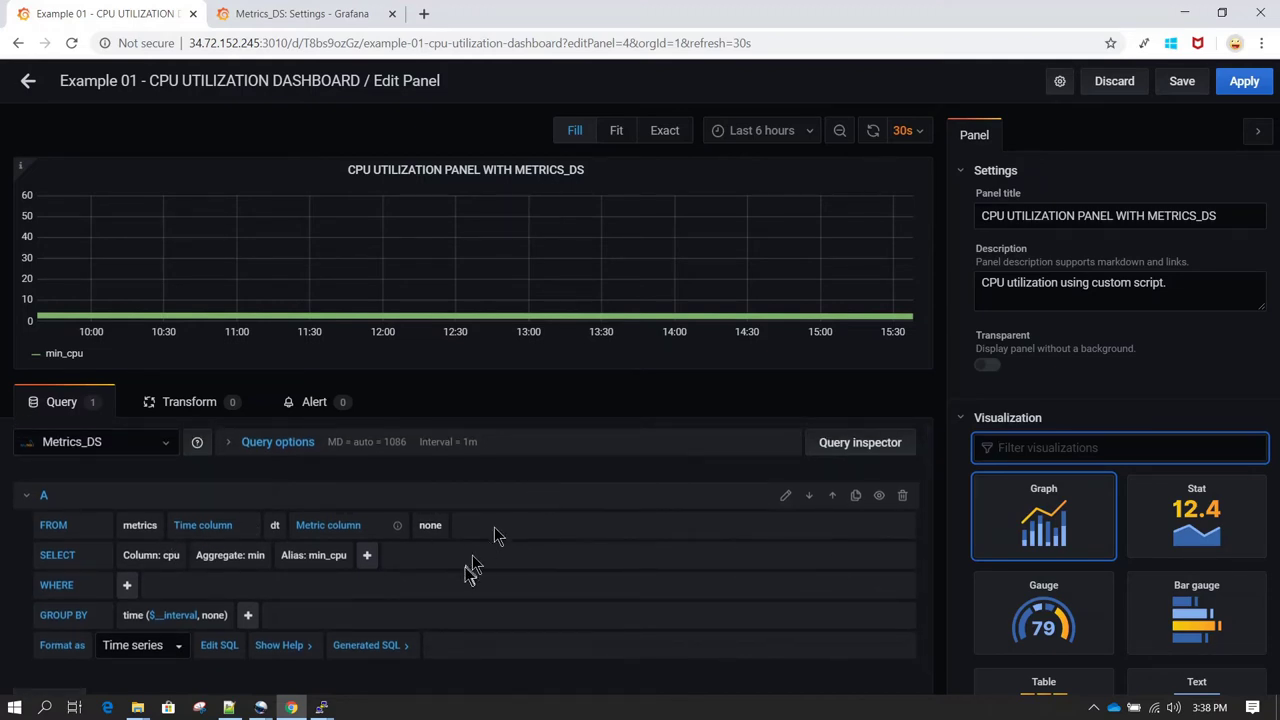
click(903, 497)
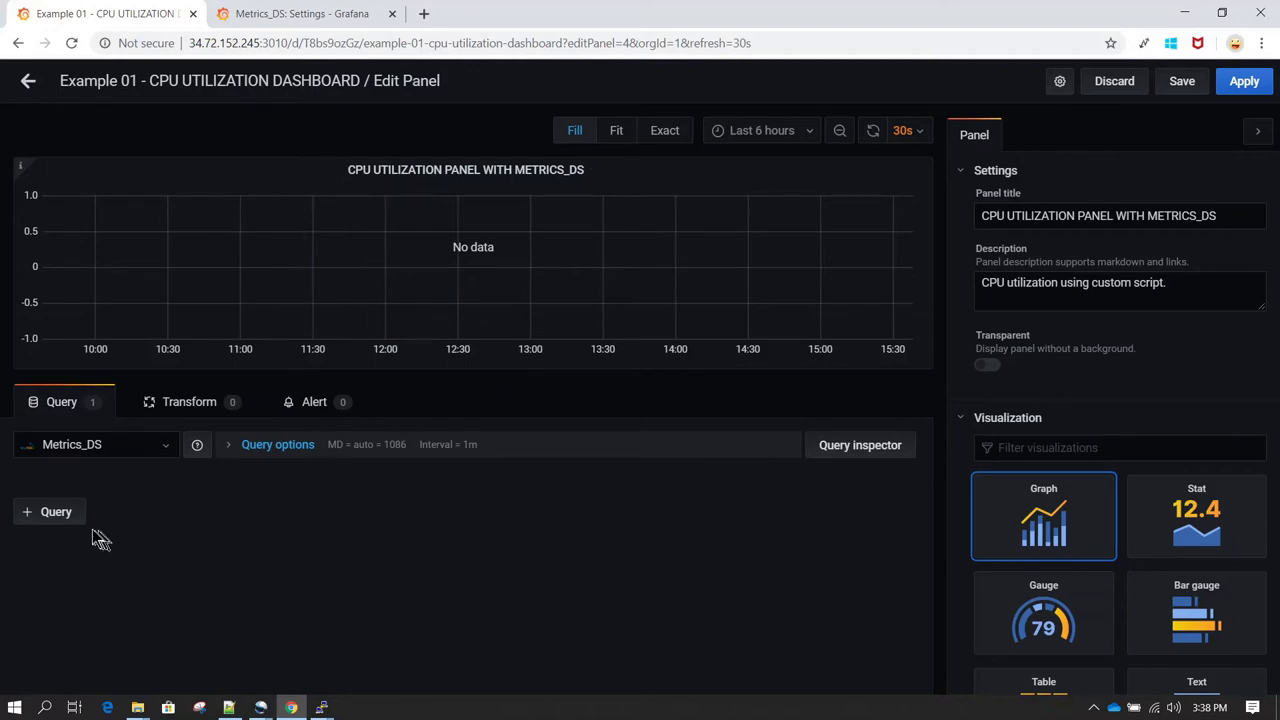
click(57, 515)
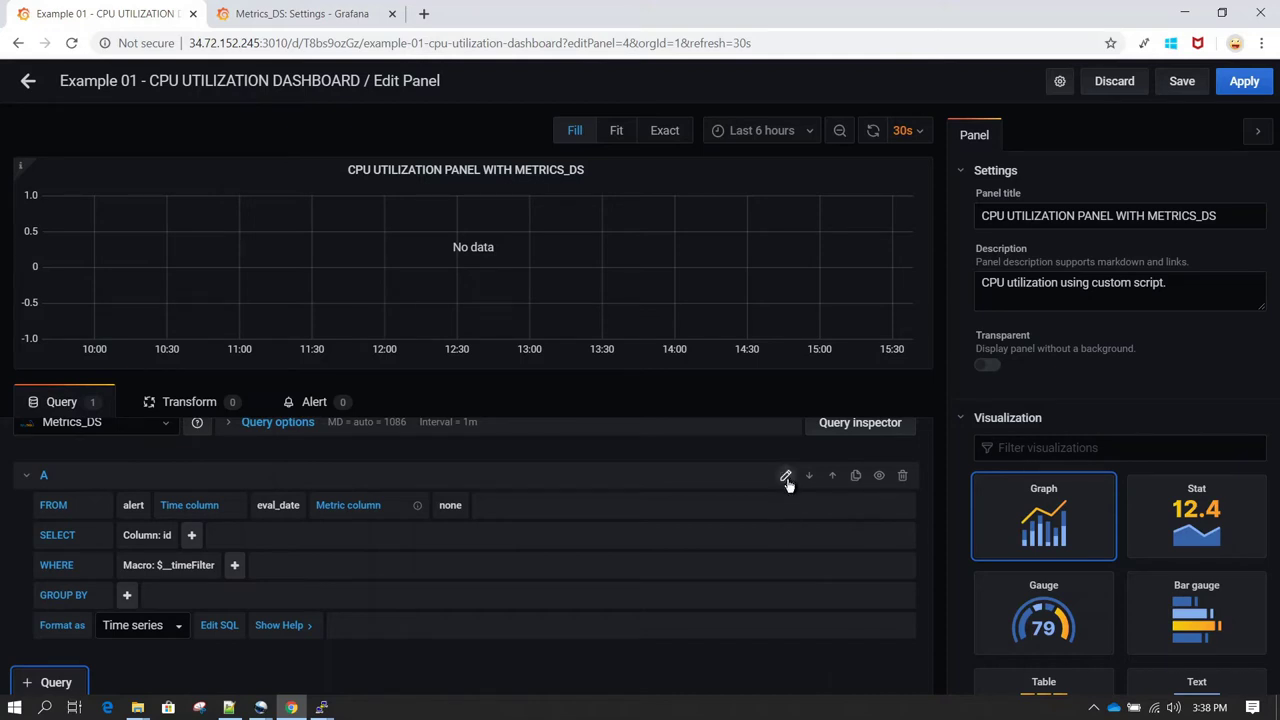
click(786, 477)
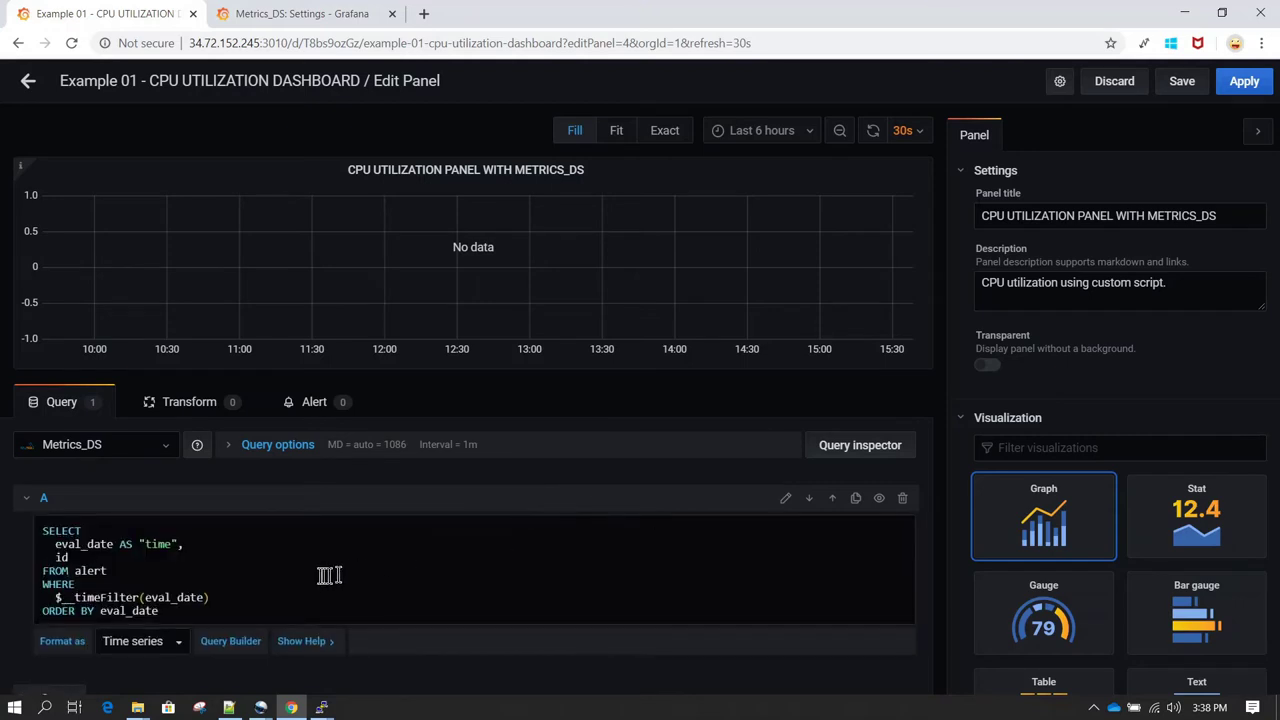
scroll(309, 576, down, 1)
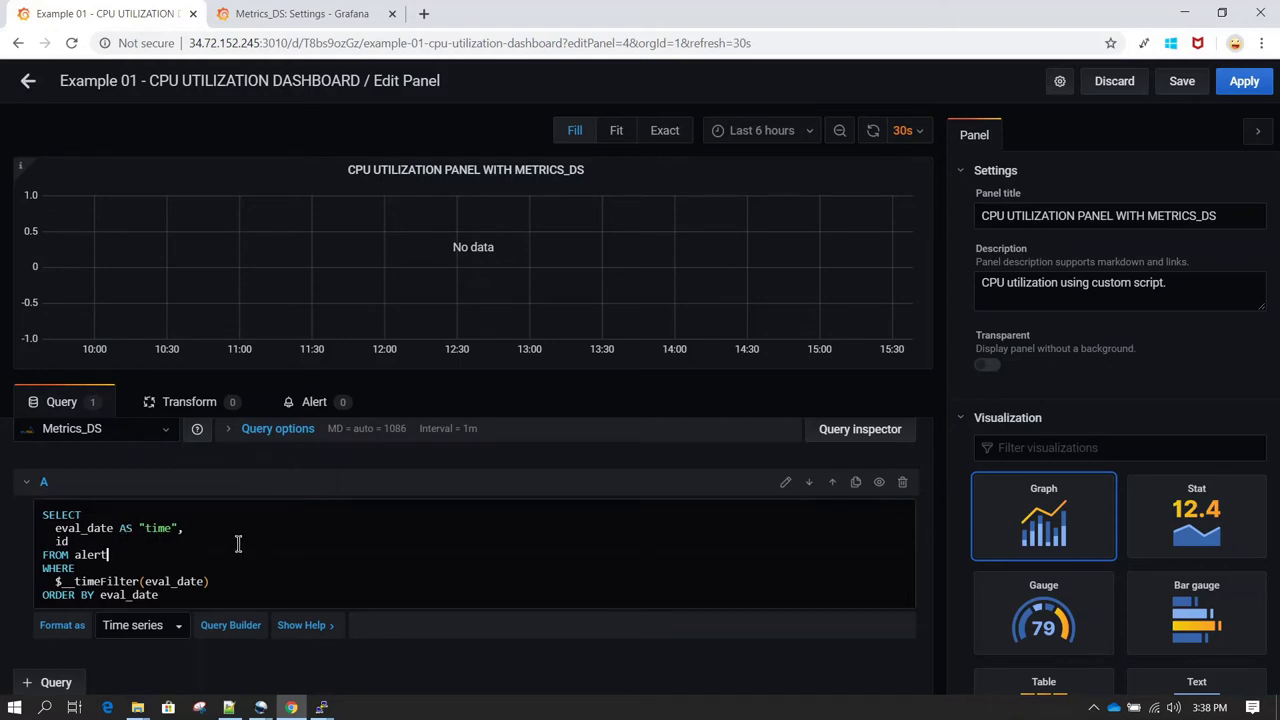
Step: Replace the default SQL with the copied max(cpu) per dt query
key(ctrl+a)
key(BackSpace)
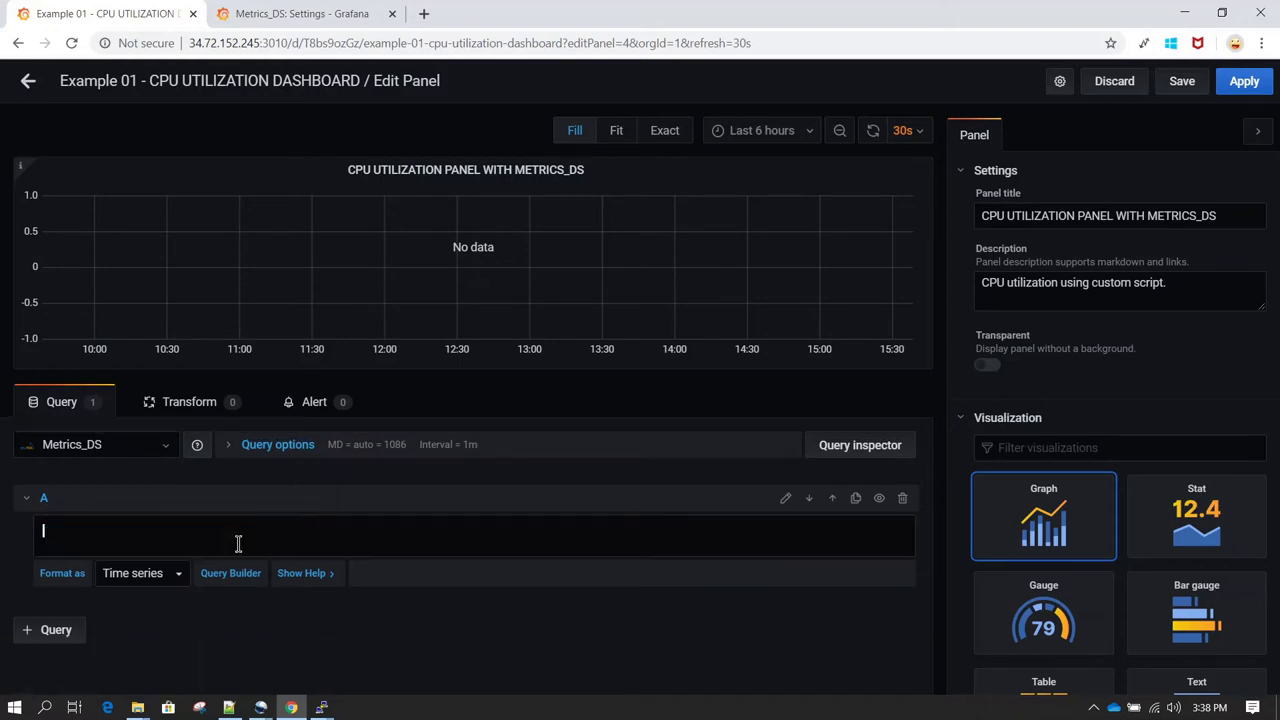
text(select dt, max(cpu) from metrics group by dt)
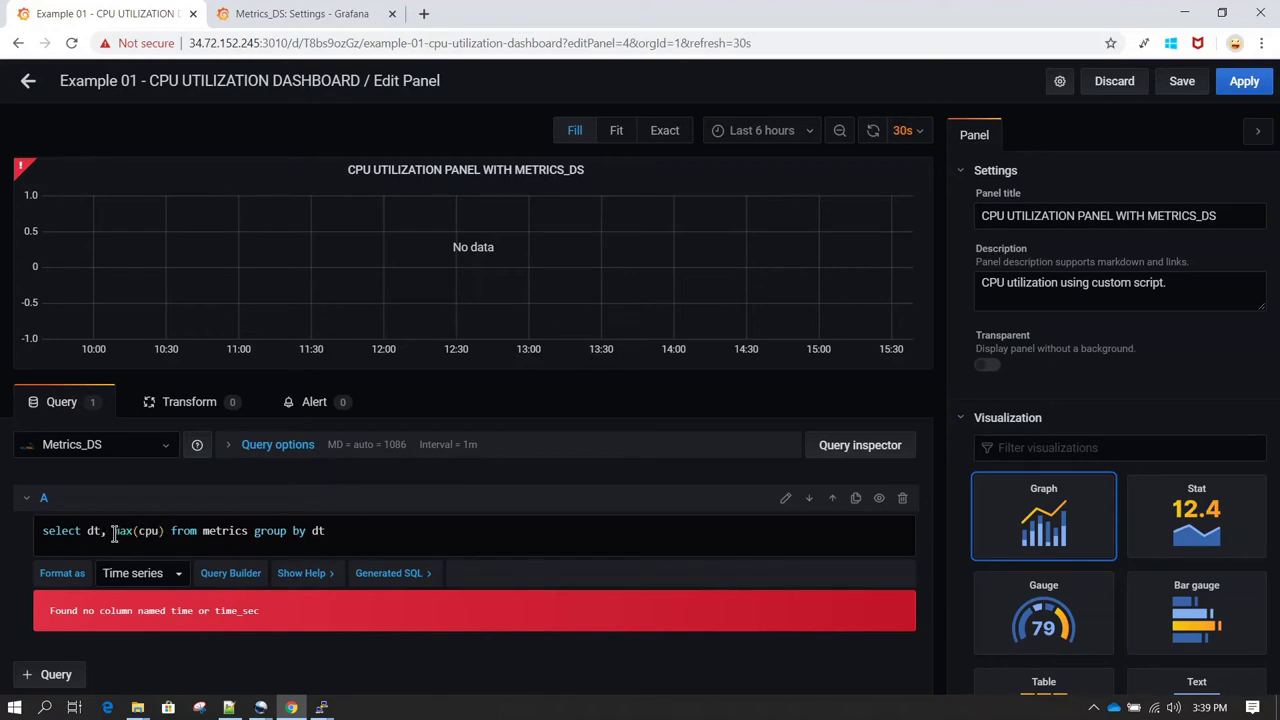
Step: Alias the dt column as "time" in the panel query
click(113, 533)
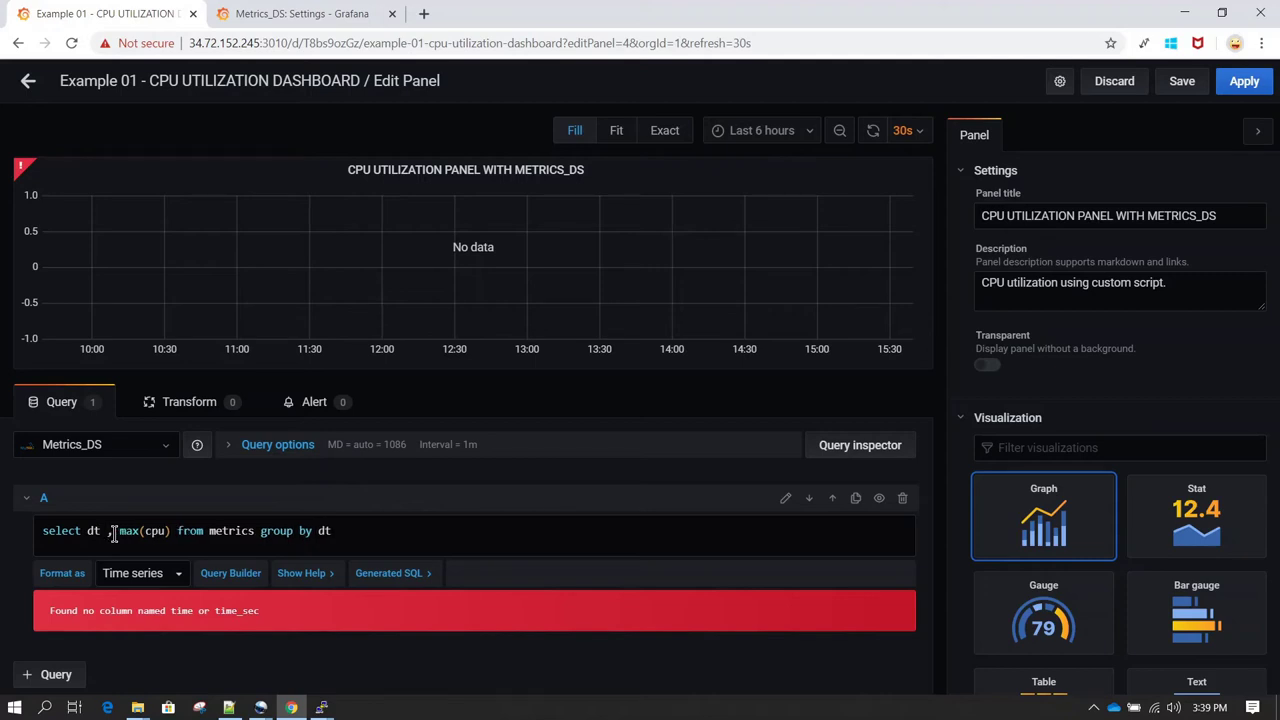
text(as "time")
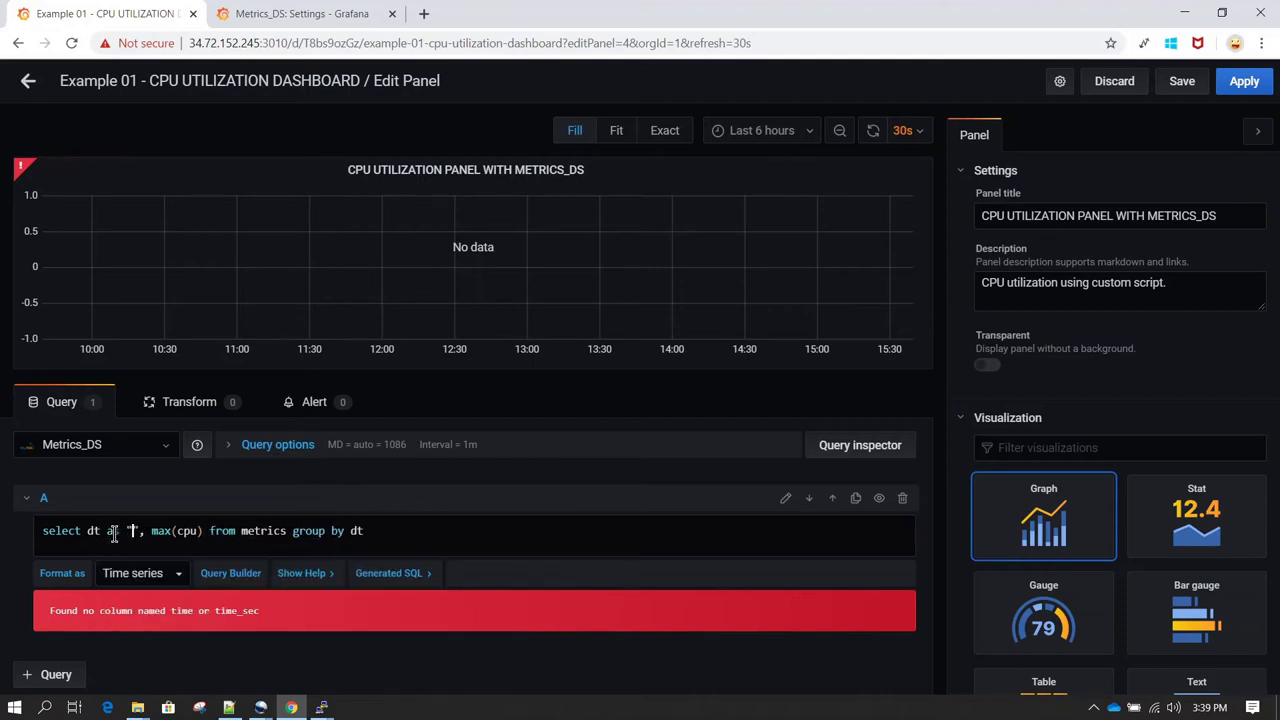
click(440, 531)
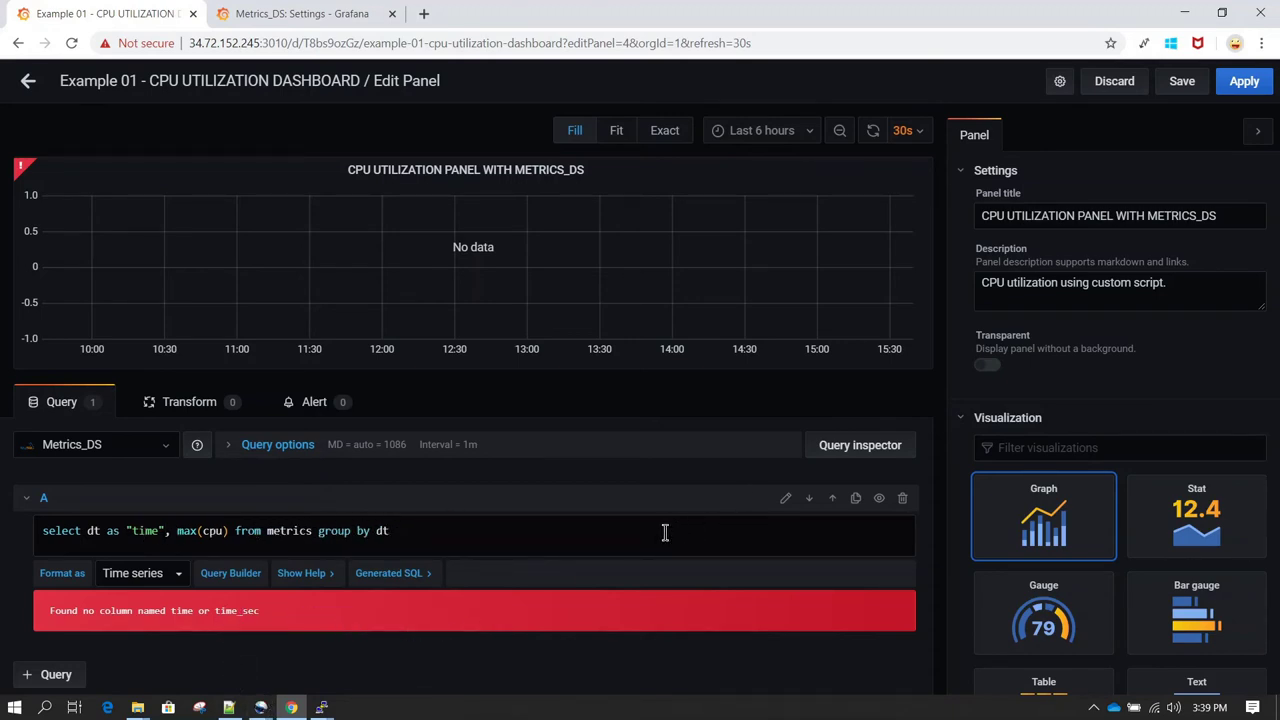
key(Return)
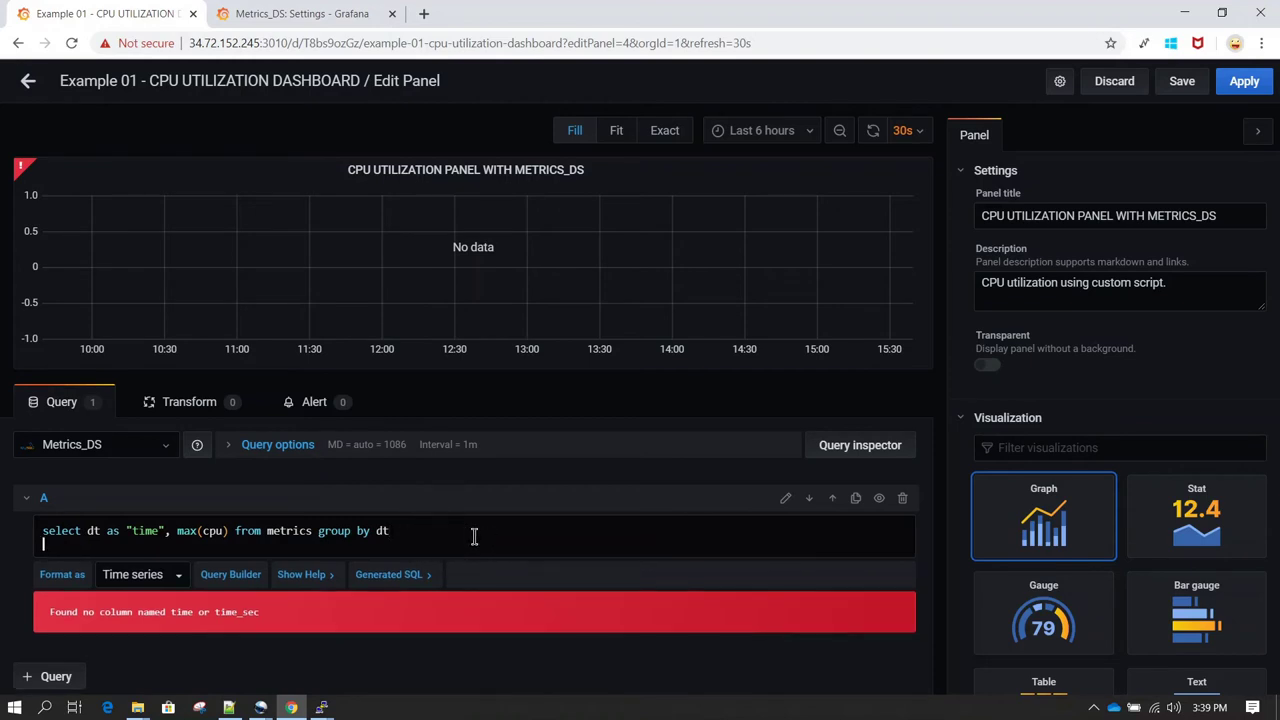
key(BackSpace)
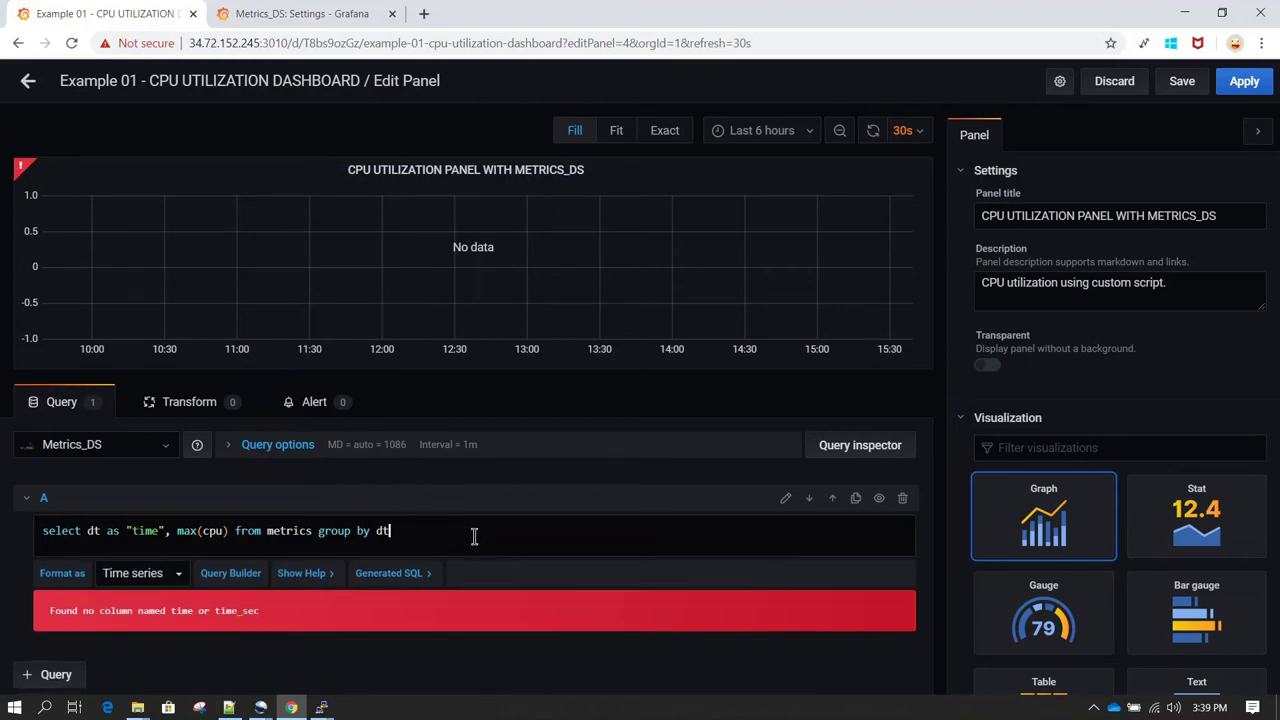
Step: Open the dashboard save dialog and enter the note 'added a panel with custom query.'
click(1182, 82)
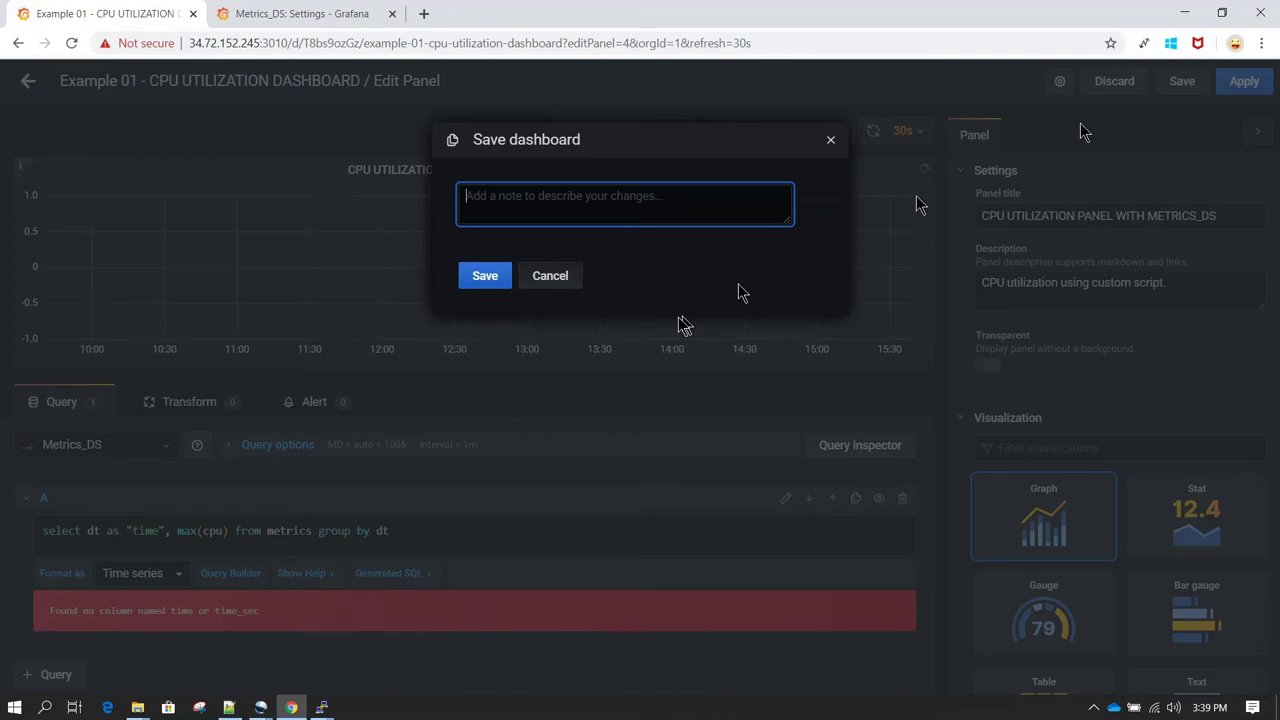
text(added a pa)
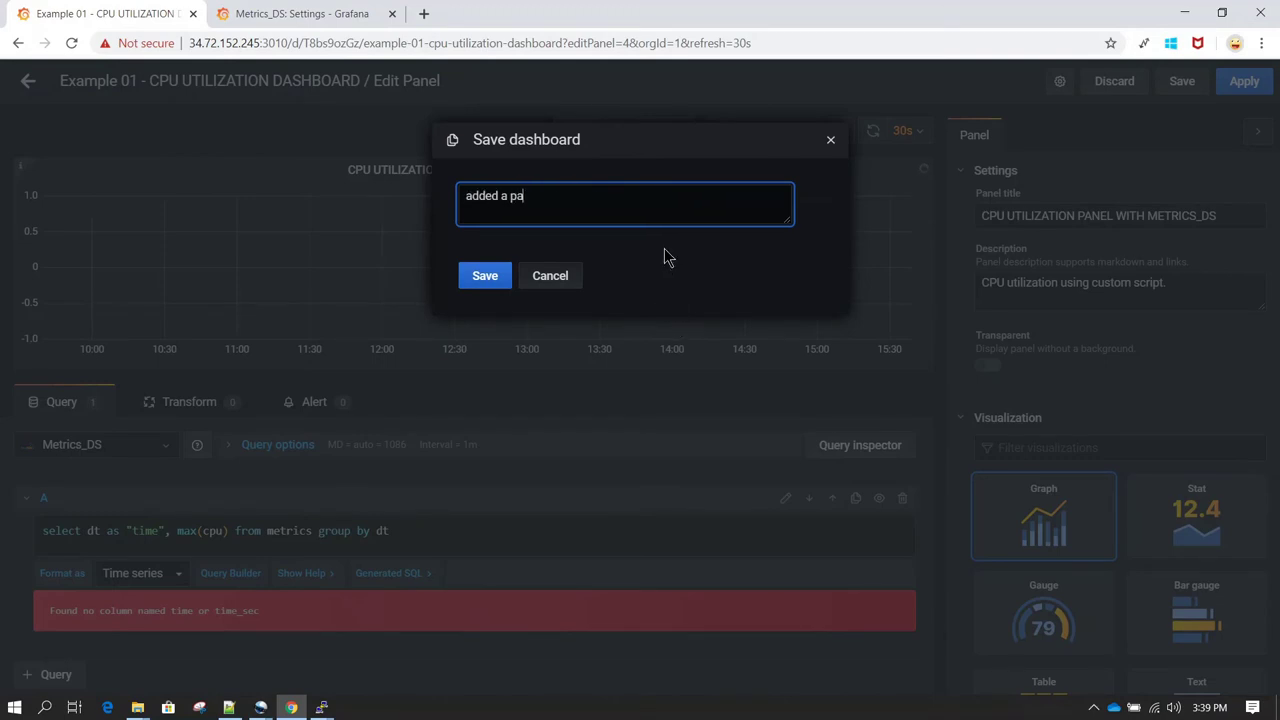
text(nel with custom query.)
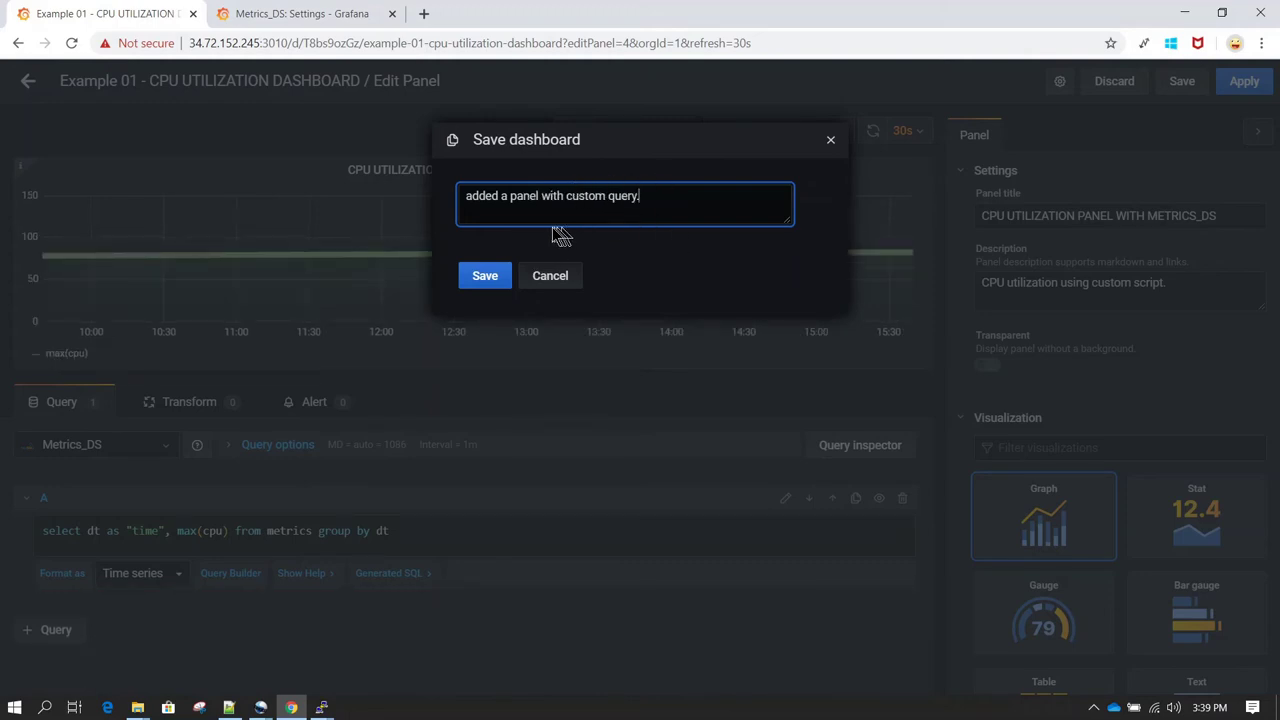
drag(676, 204, 443, 194)
click(668, 192)
Step: Confirm the dashboard save and insert ', min(cpu)' after max(cpu) in the query
click(480, 278)
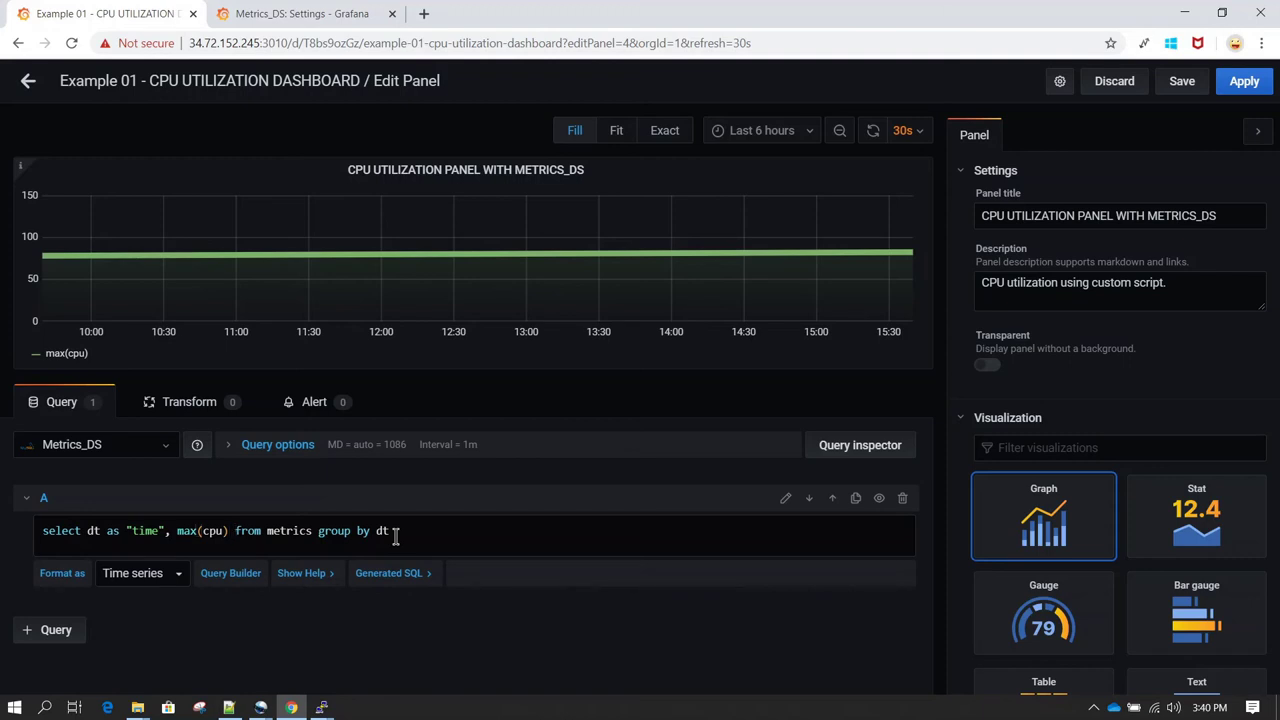
text(, )
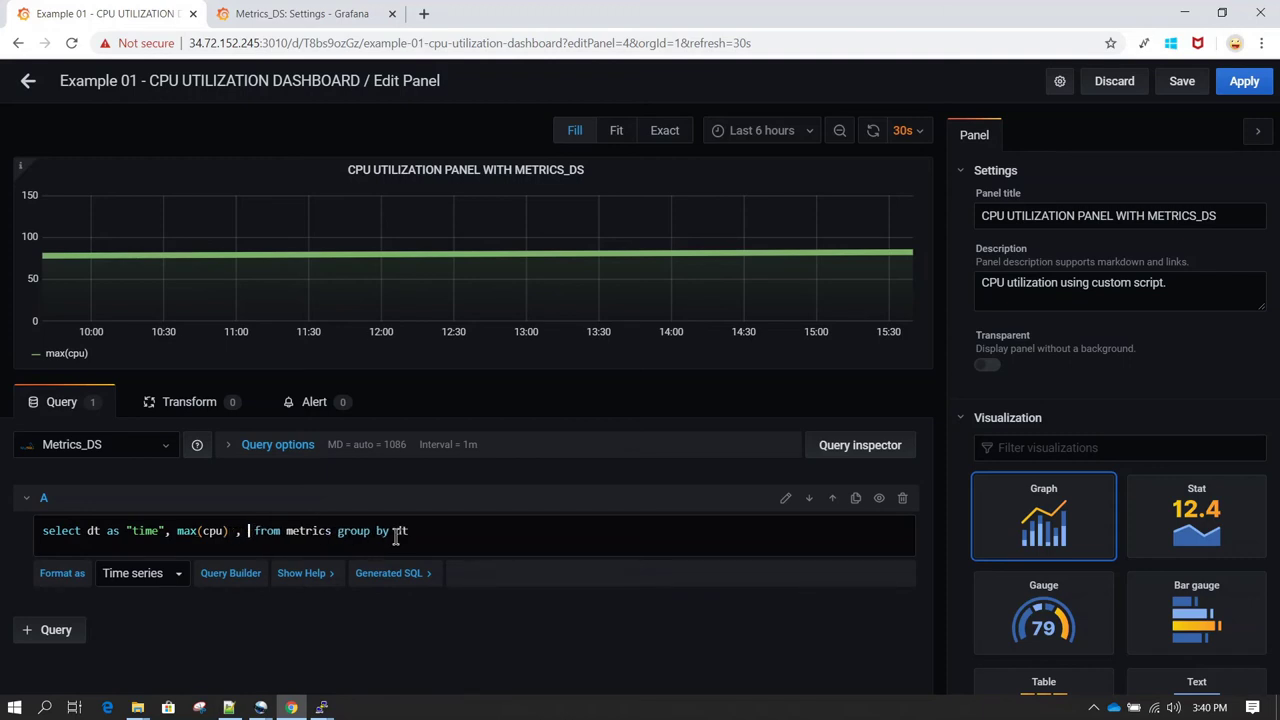
text(min(cpu))
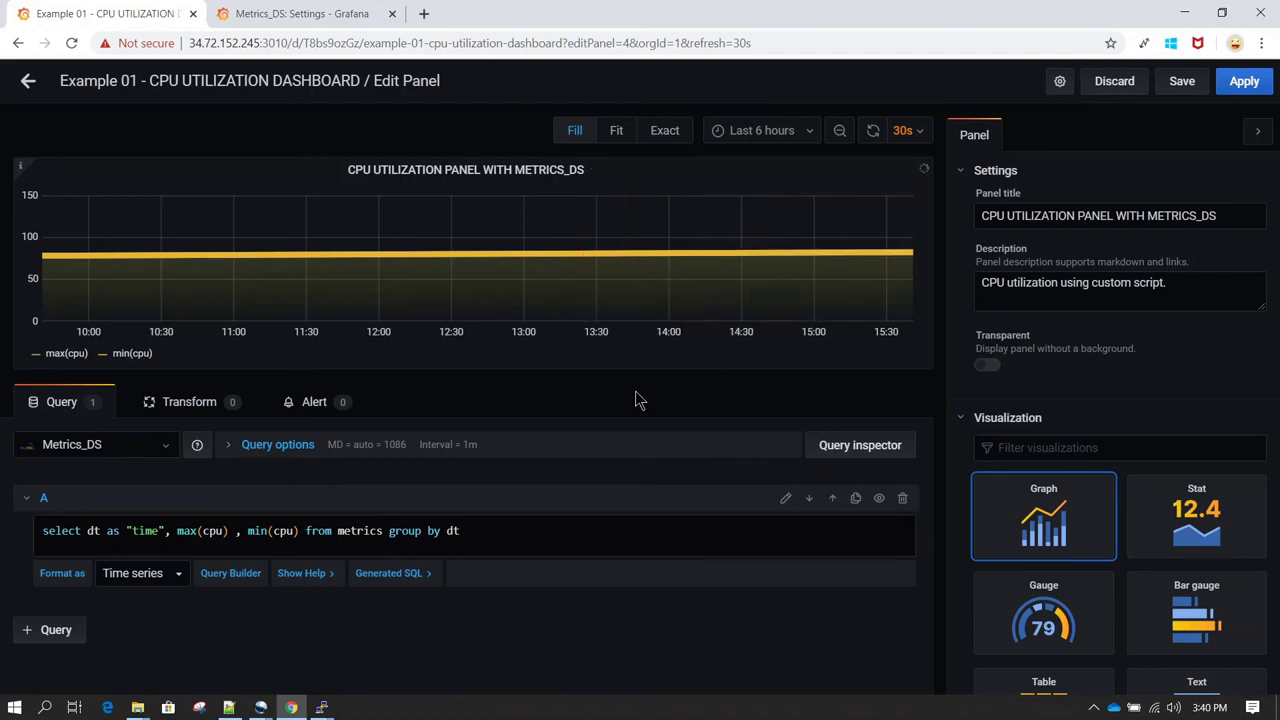
Step: Keep auto-refresh at 30s and alias max(cpu) as "max_cpu" in the query
click(919, 136)
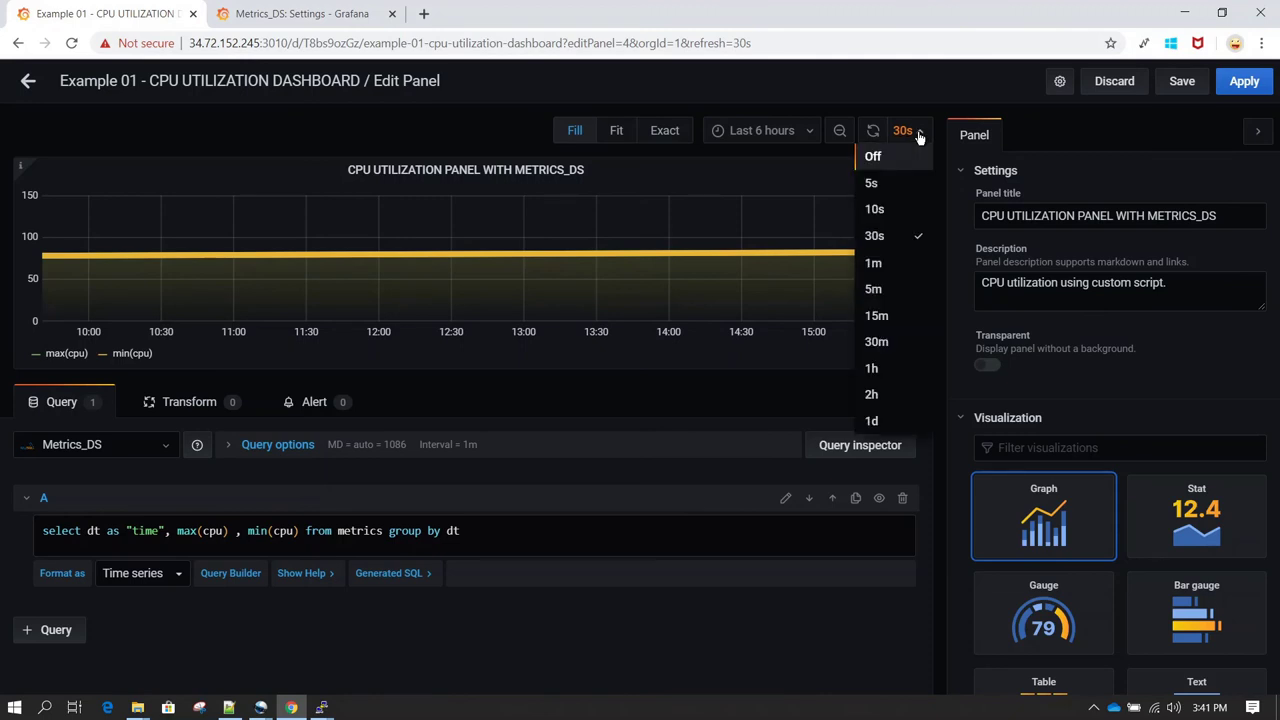
click(514, 539)
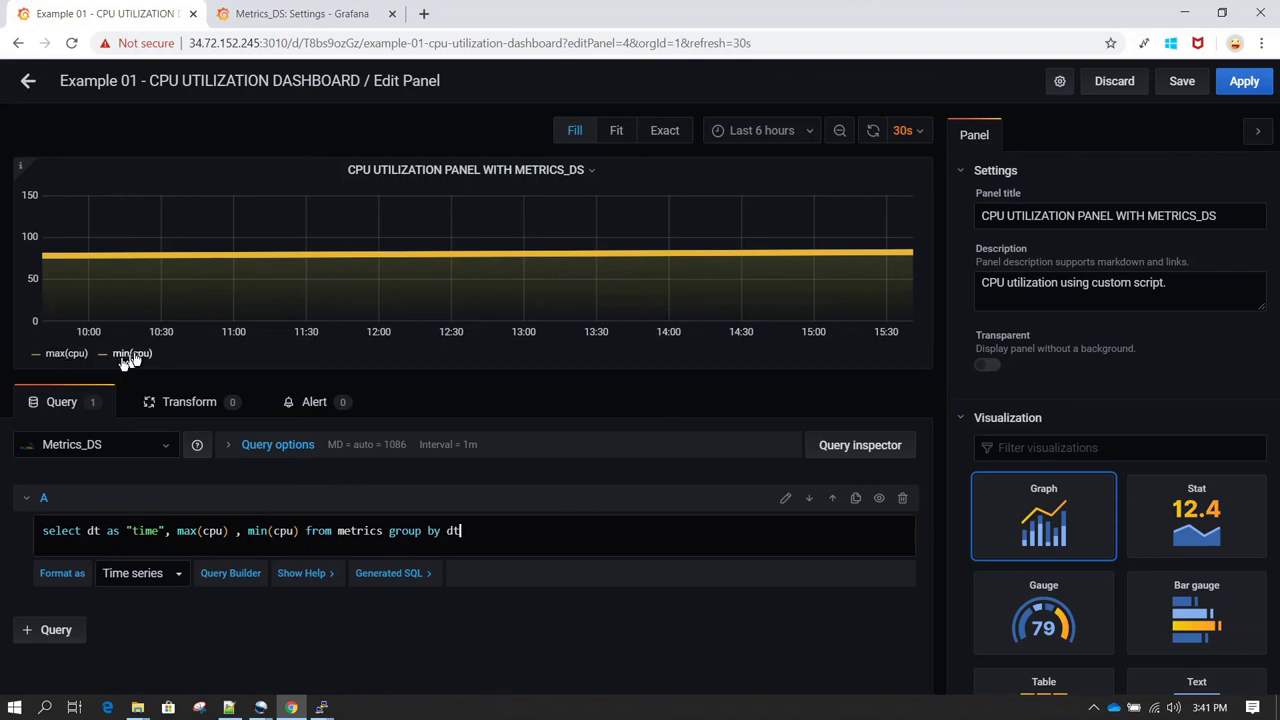
click(234, 530)
text(as )
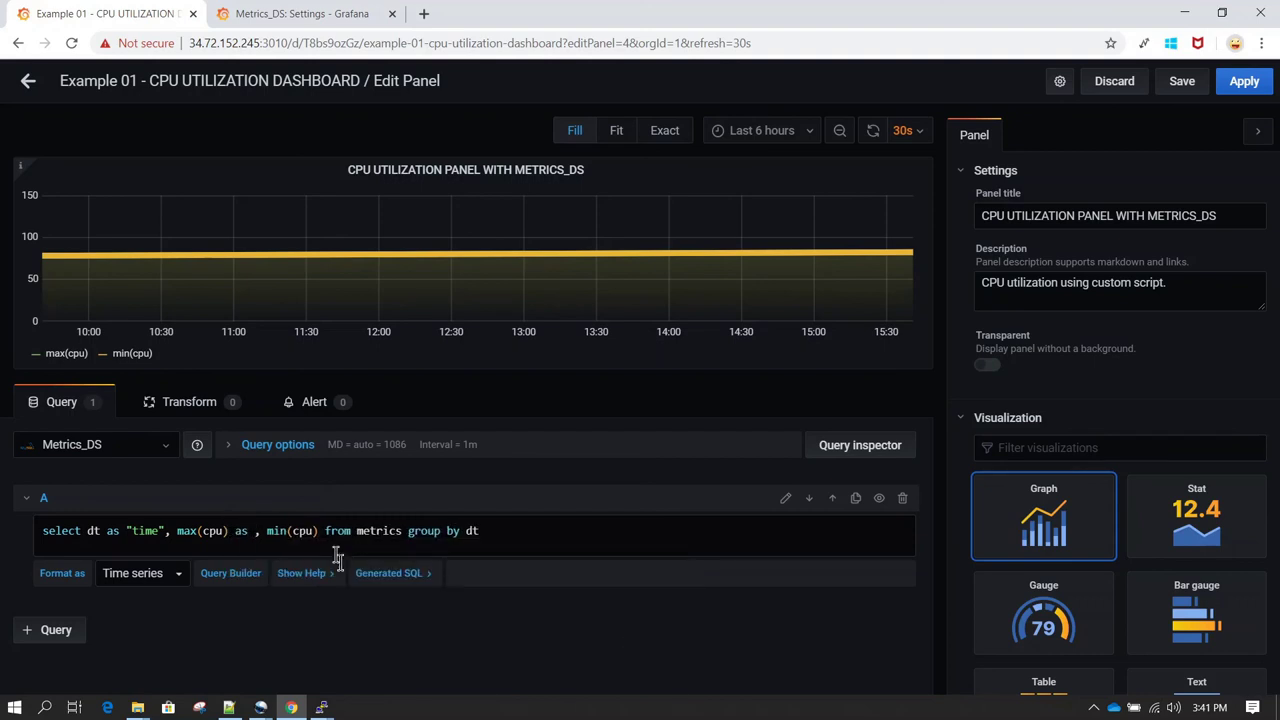
text(")
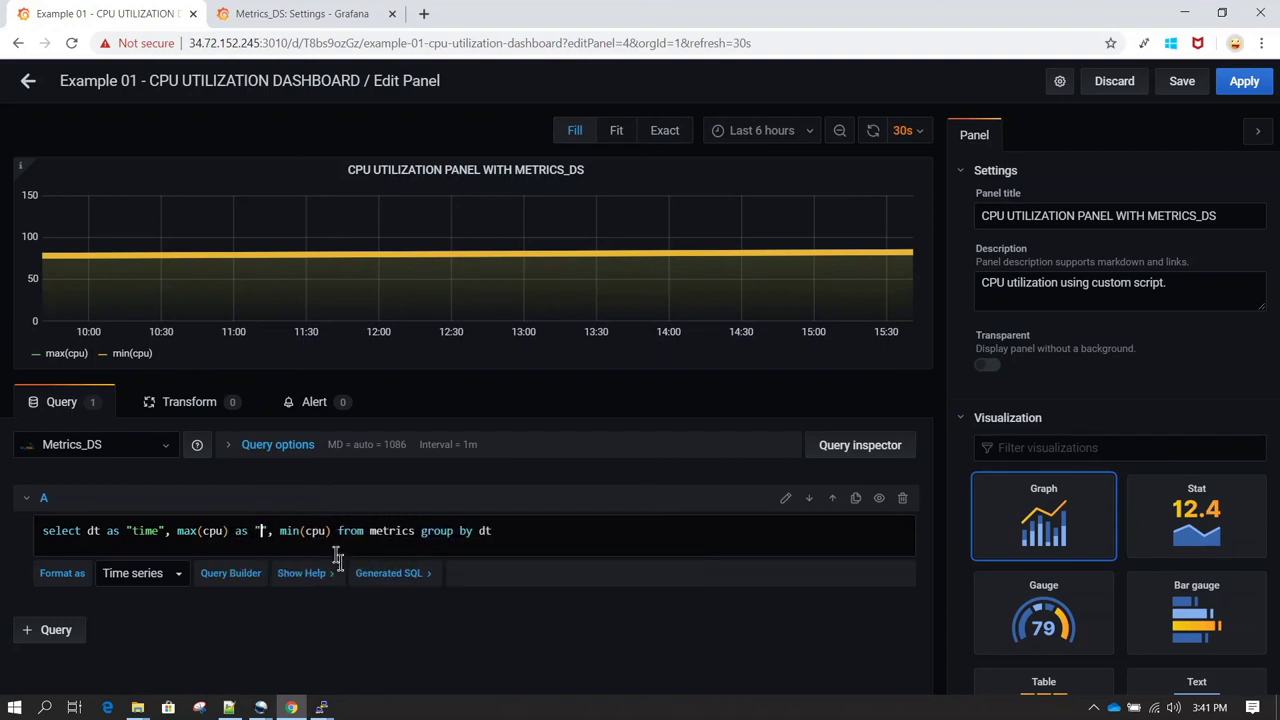
text(max_cpu))
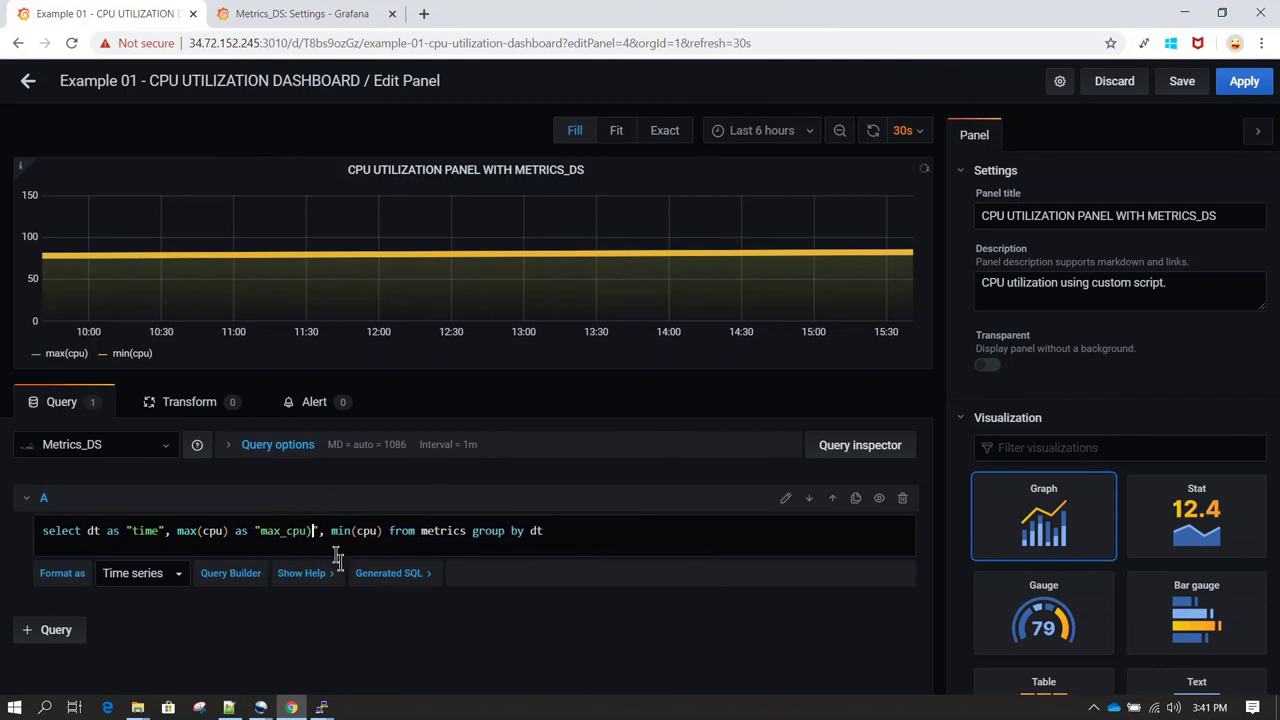
key(BackSpace)
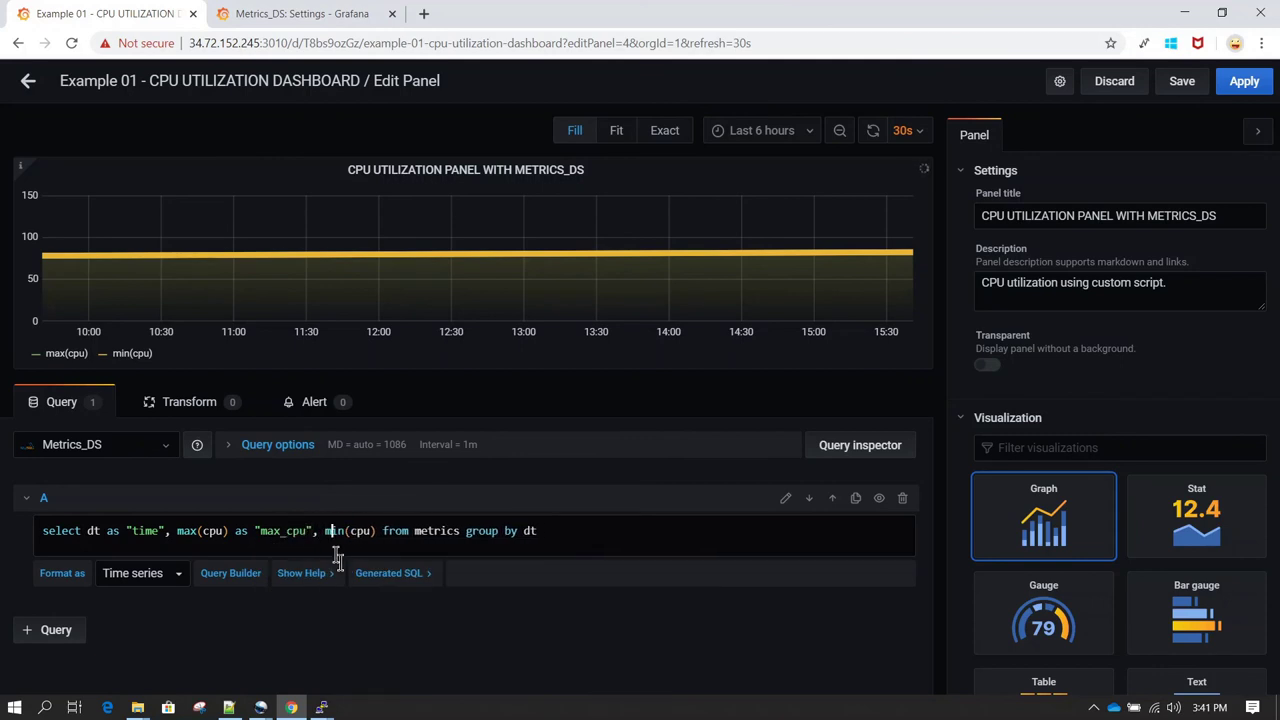
Step: Alias min(cpu) as "min_cpu" and refresh the panel to apply the aliases
text(as "min)
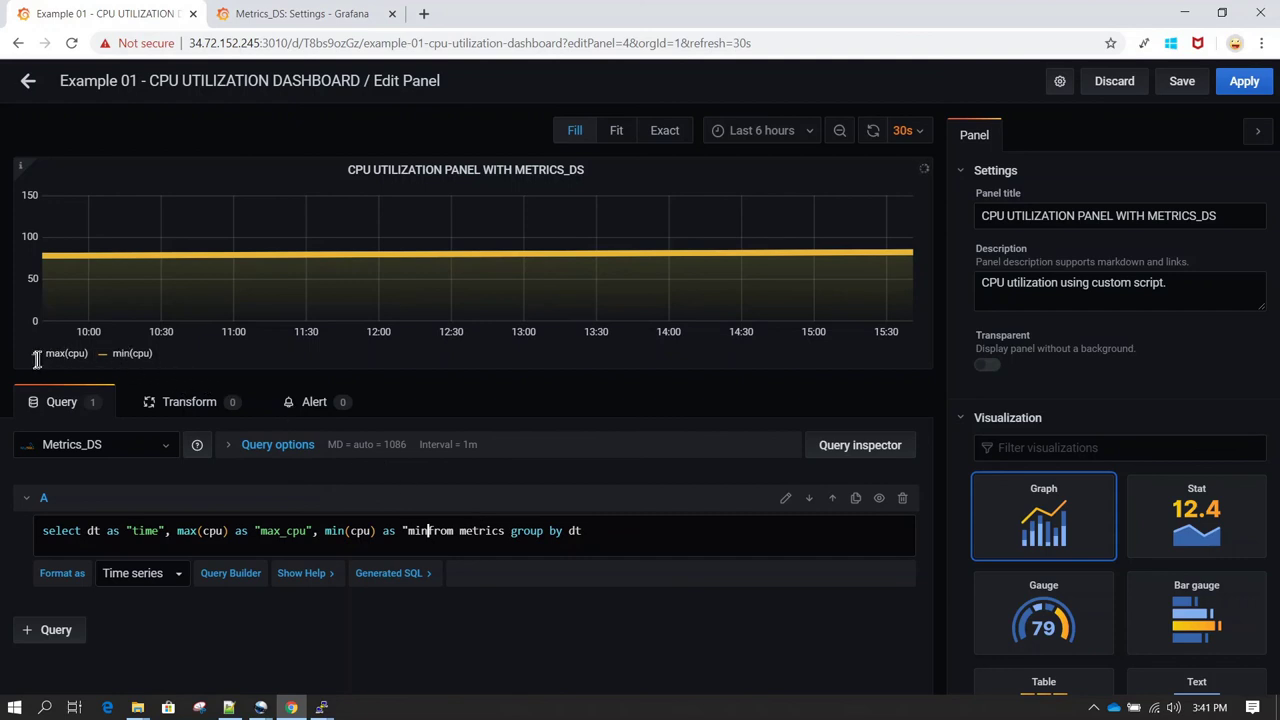
text(_cpu")
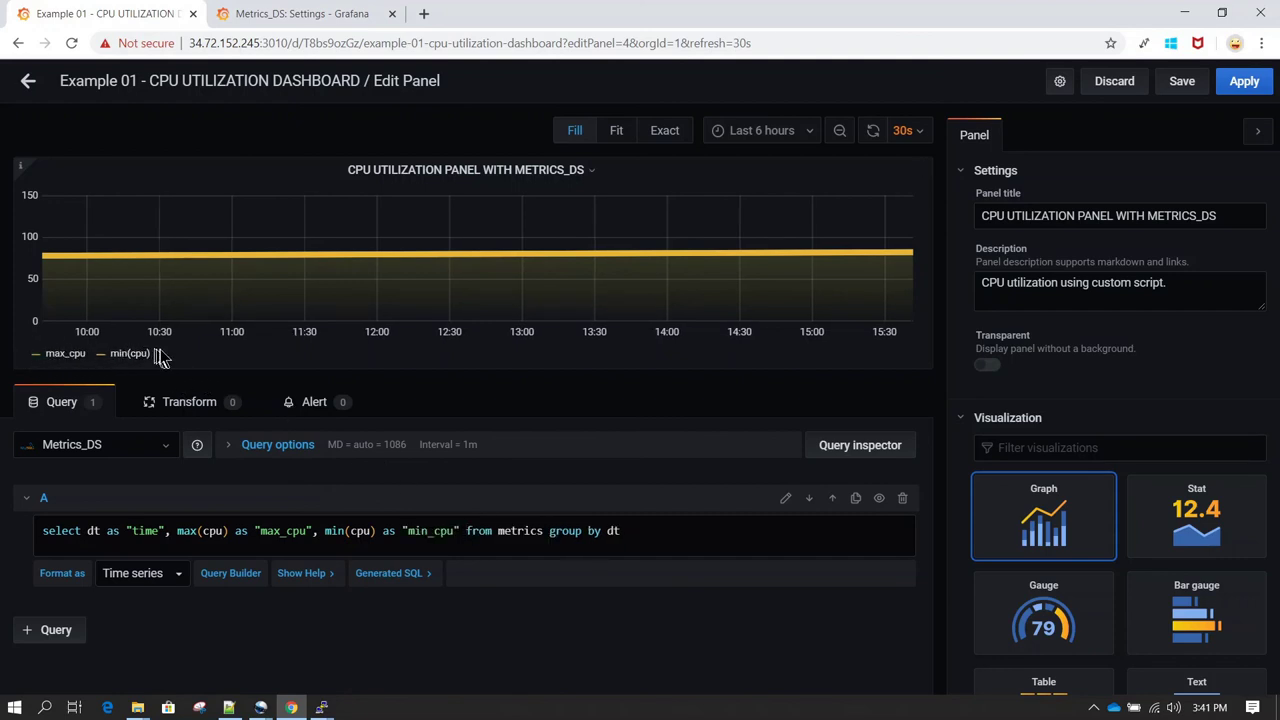
click(587, 531)
click(873, 138)
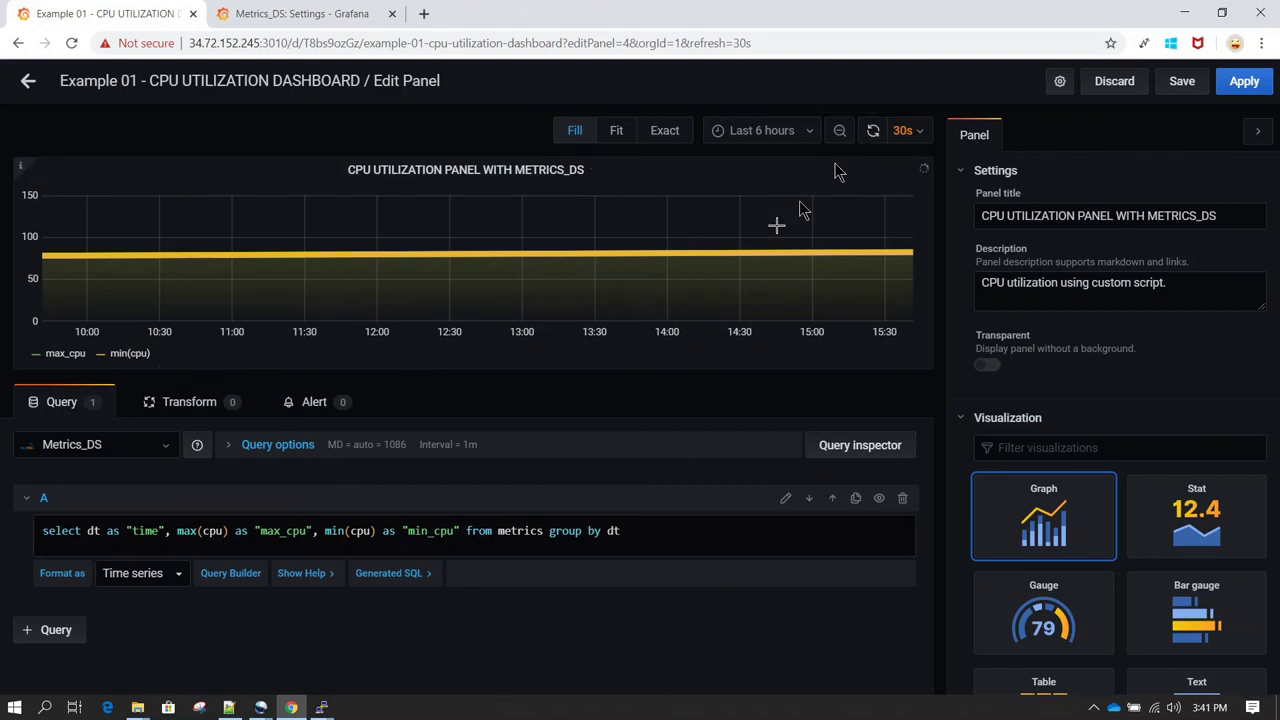